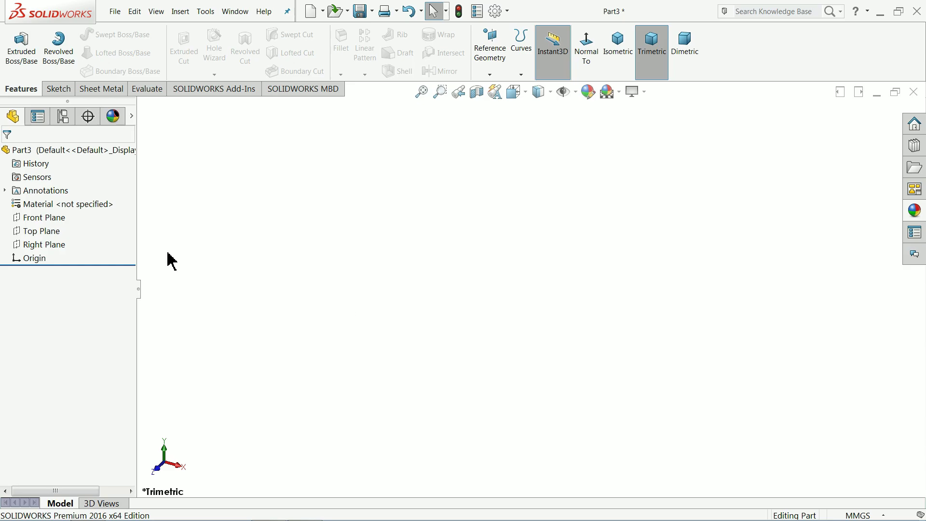
Start a sketch on the Front Plane and draw a horizontal baseline about 161 mm long from the origin.
click(22, 218)
click(61, 168)
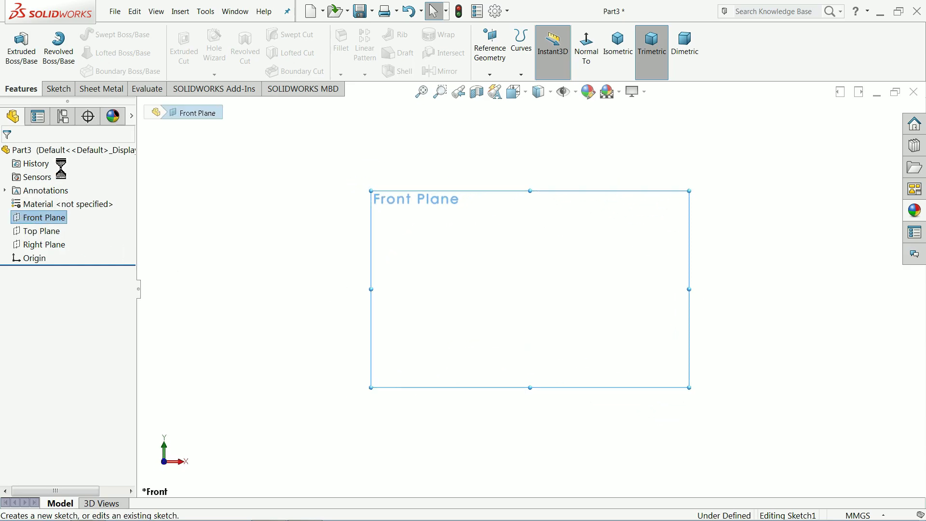
click(78, 36)
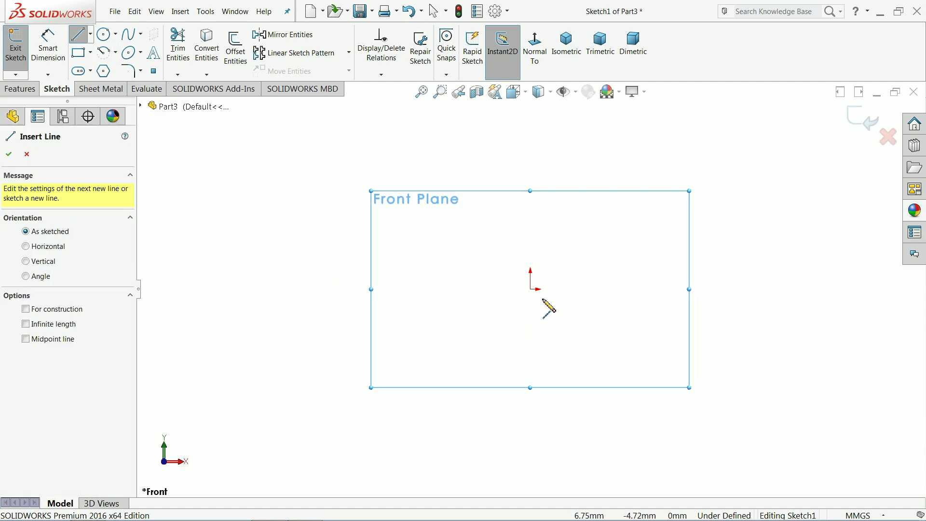
click(531, 289)
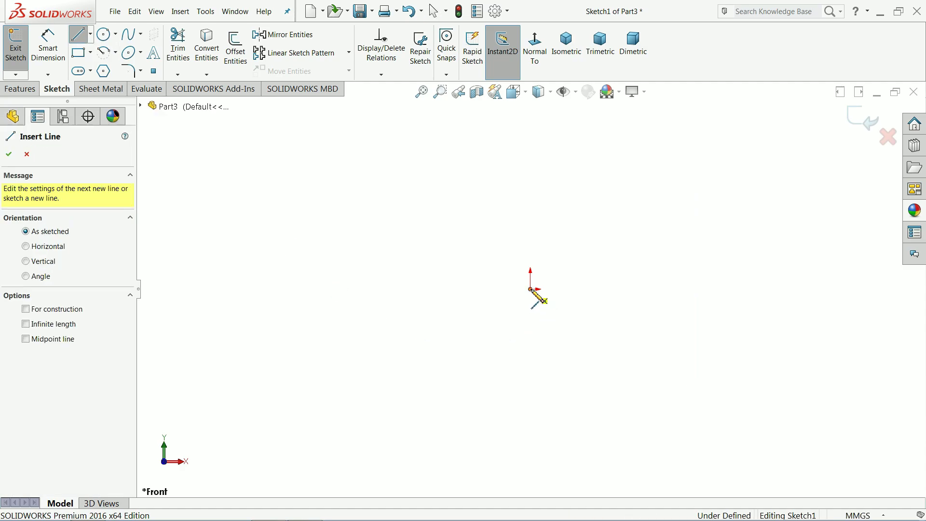
click(820, 289)
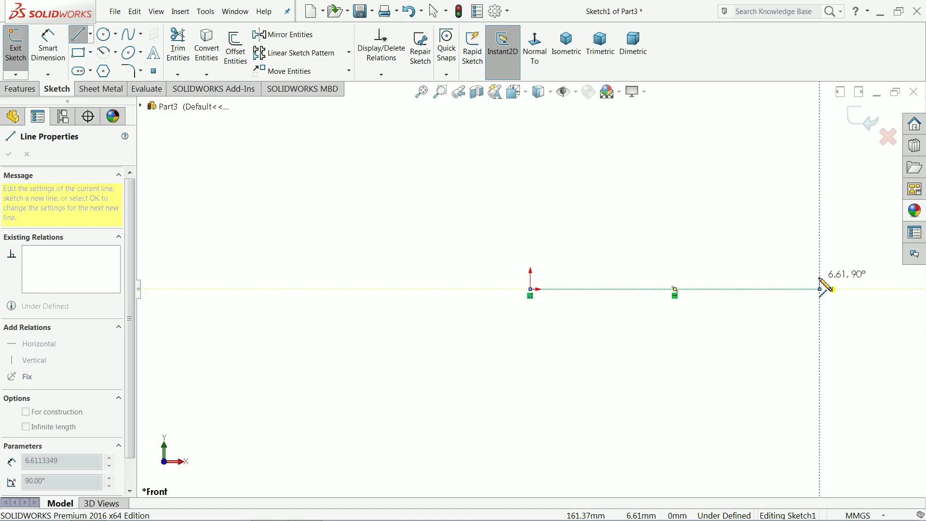
Continue the outline from the baseline's free end with three rising steps back toward the origin, ending in a horizontal line about 87 mm long.
click(820, 275)
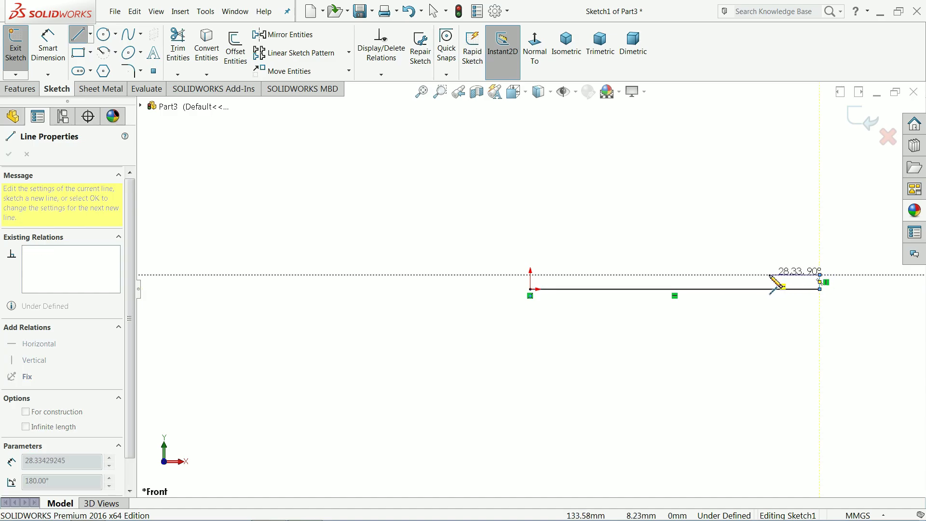
click(770, 275)
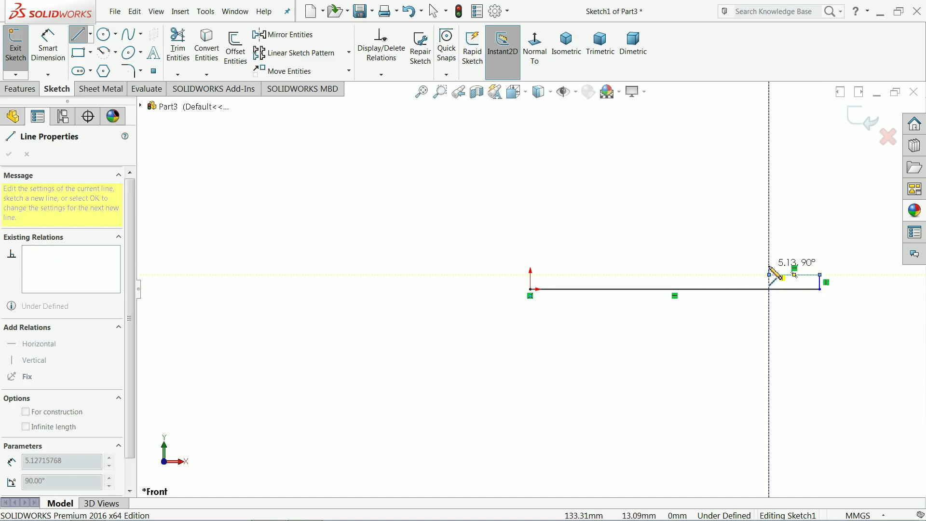
click(707, 266)
click(707, 251)
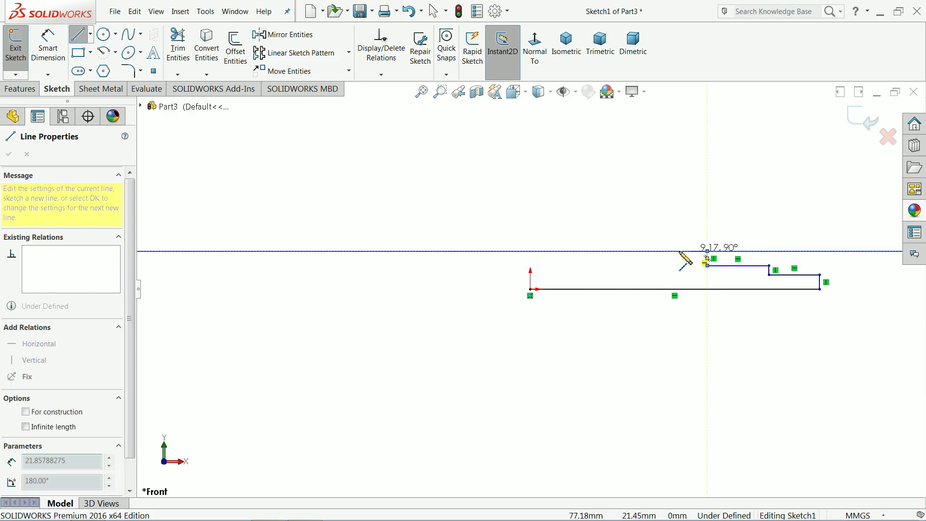
click(553, 251)
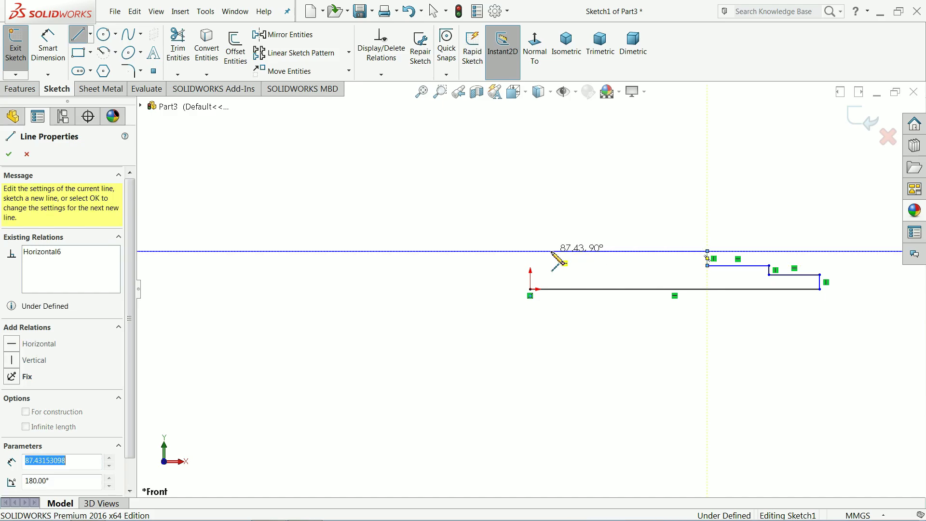
right_click(517, 254)
click(540, 257)
Draw a 3 Point Arc bulging outward from the open end of the uppermost line to the origin.
scroll(604, 274, down, 4)
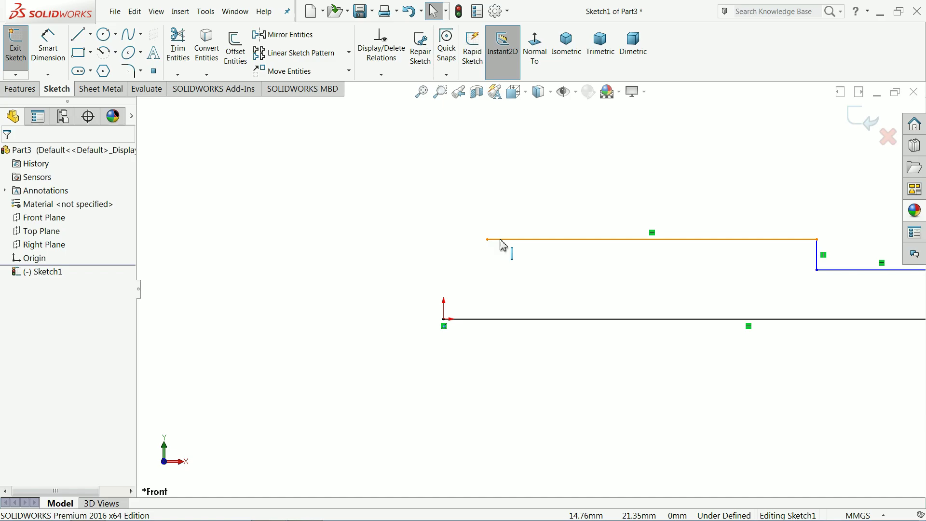
click(111, 56)
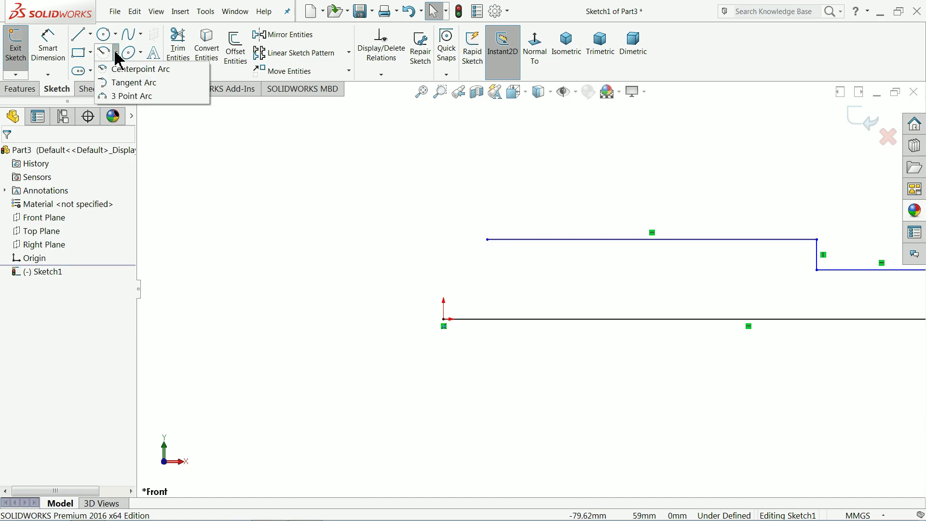
click(126, 96)
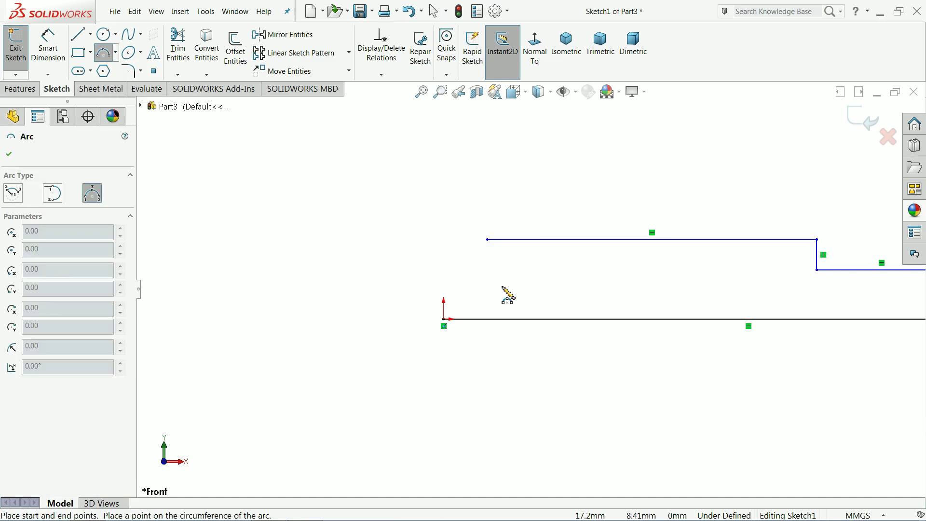
click(488, 240)
click(443, 318)
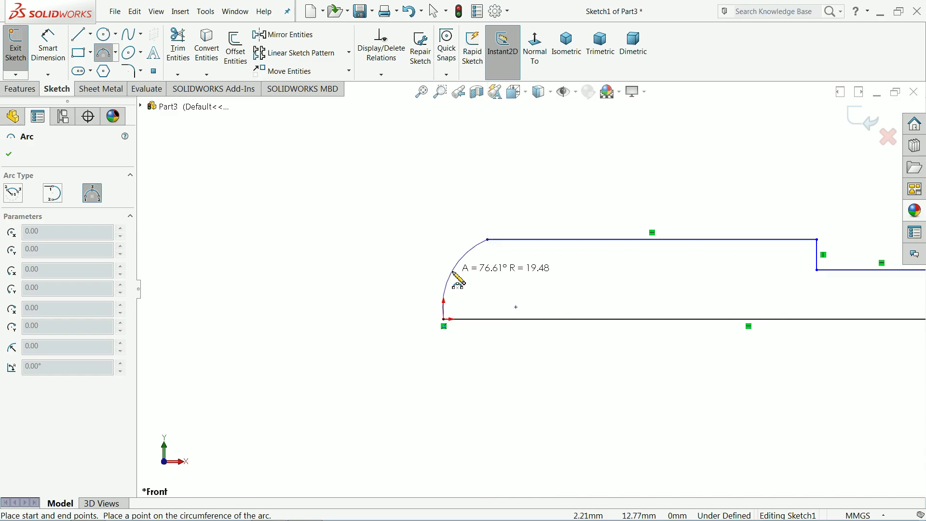
click(458, 275)
right_click(354, 220)
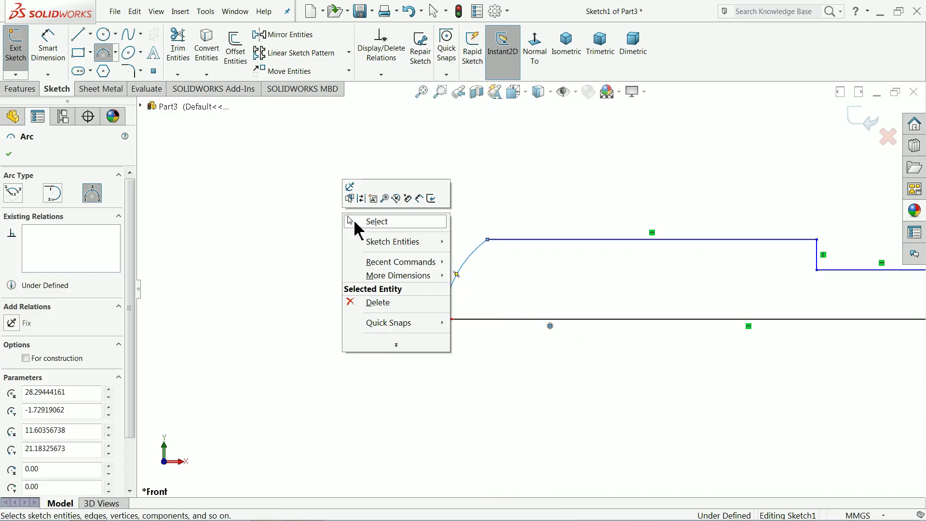
click(355, 223)
Dimension the length of the uppermost horizontal line as 155 mm.
key(z)
scroll(757, 299, down, 2)
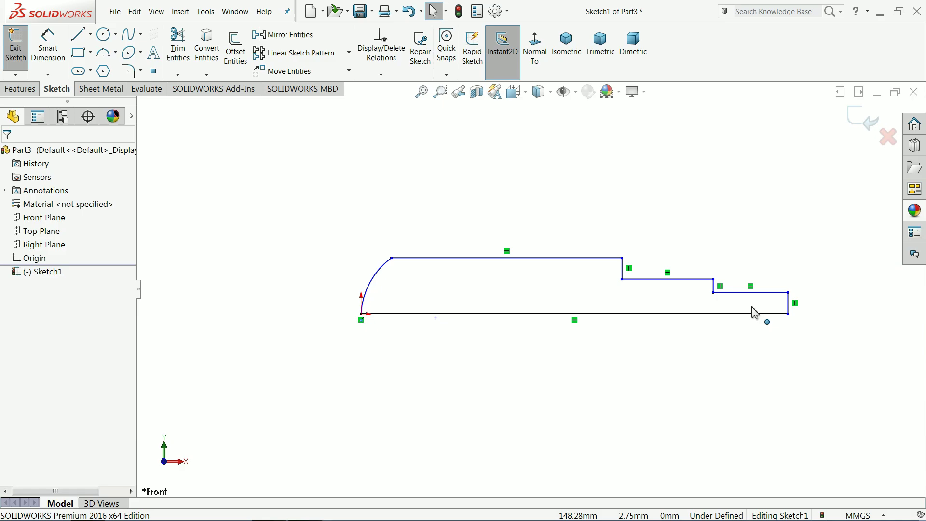
click(48, 46)
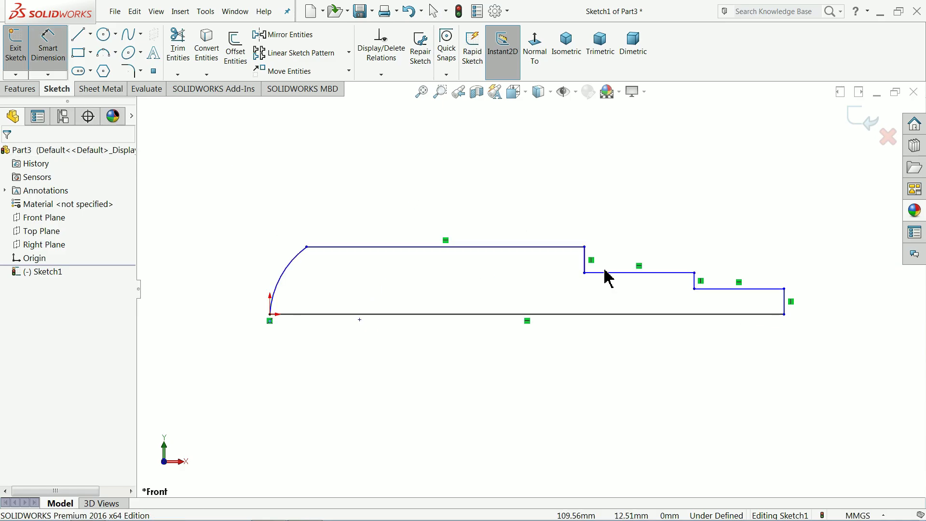
scroll(655, 290, down, 1)
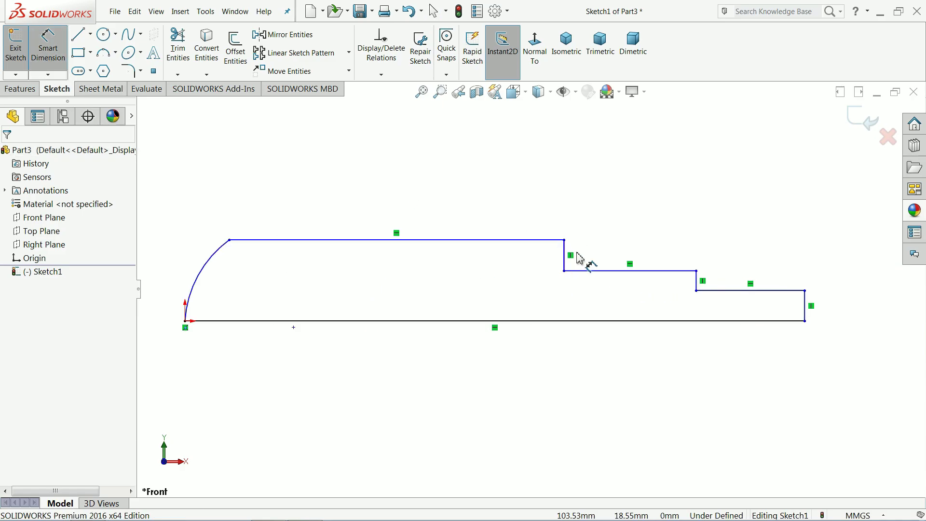
click(301, 240)
click(320, 188)
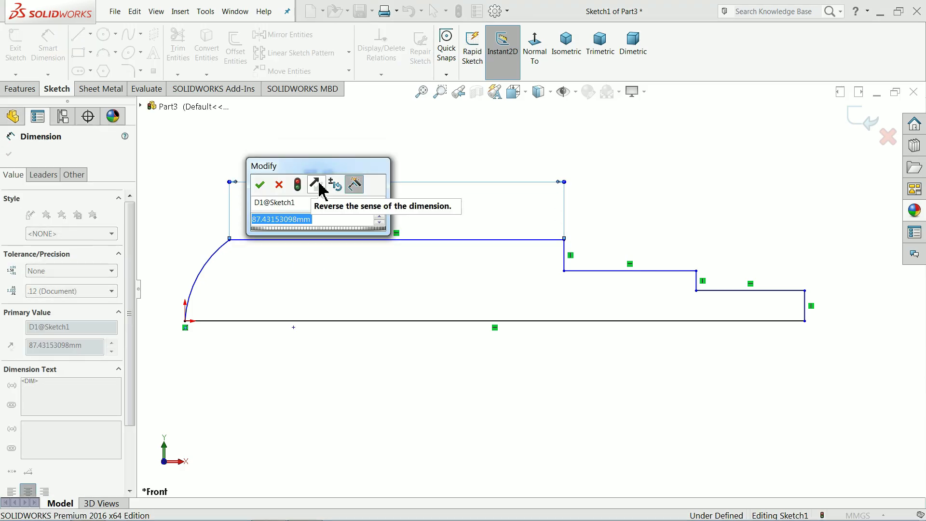
text(155)
key(Return)
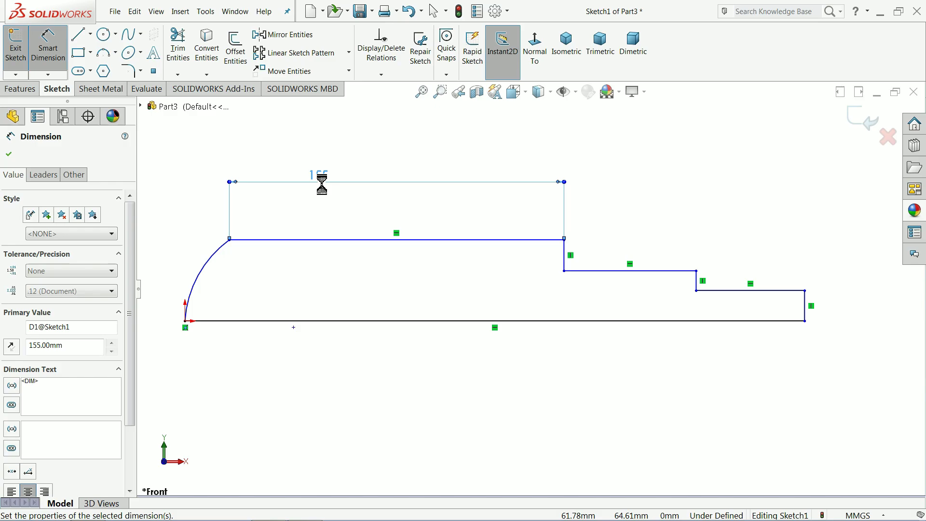
Dimension the horizontal distance between the origin and the arc's upper endpoint as 6 mm.
click(186, 323)
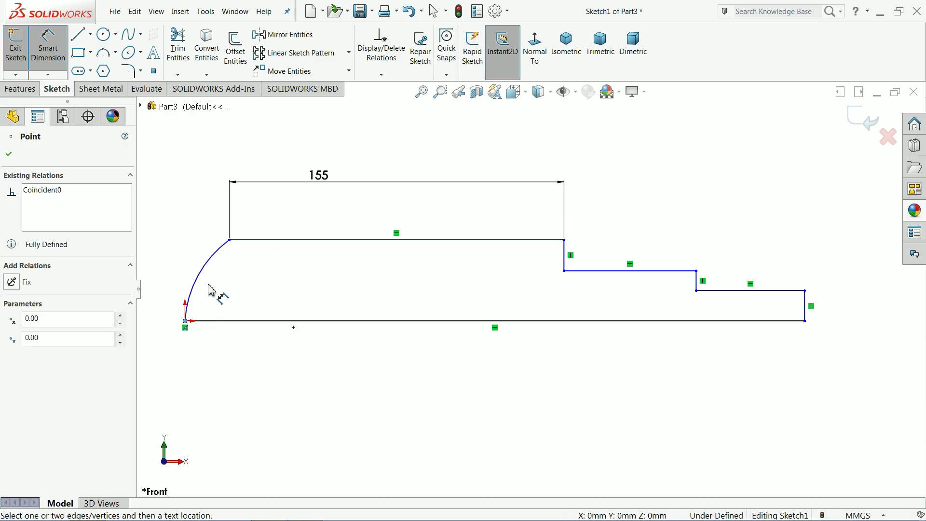
click(229, 241)
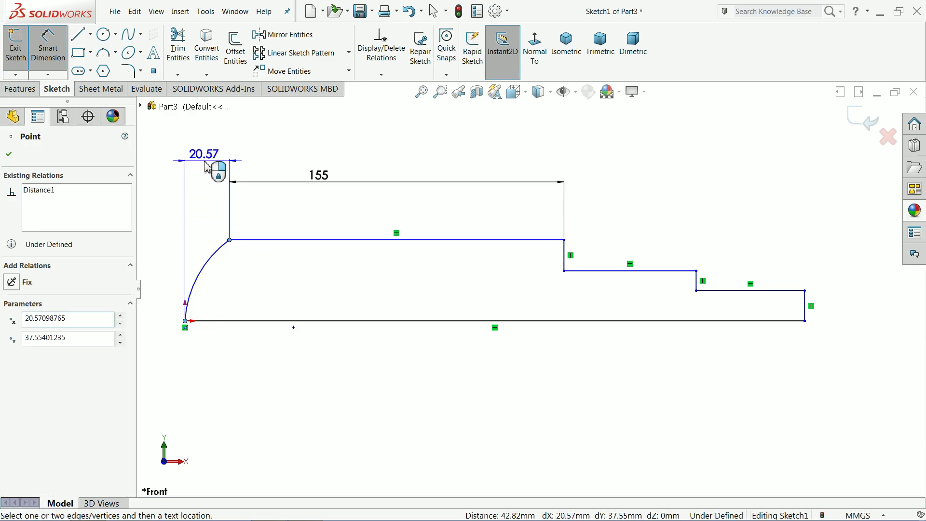
click(208, 172)
text(6)
key(Return)
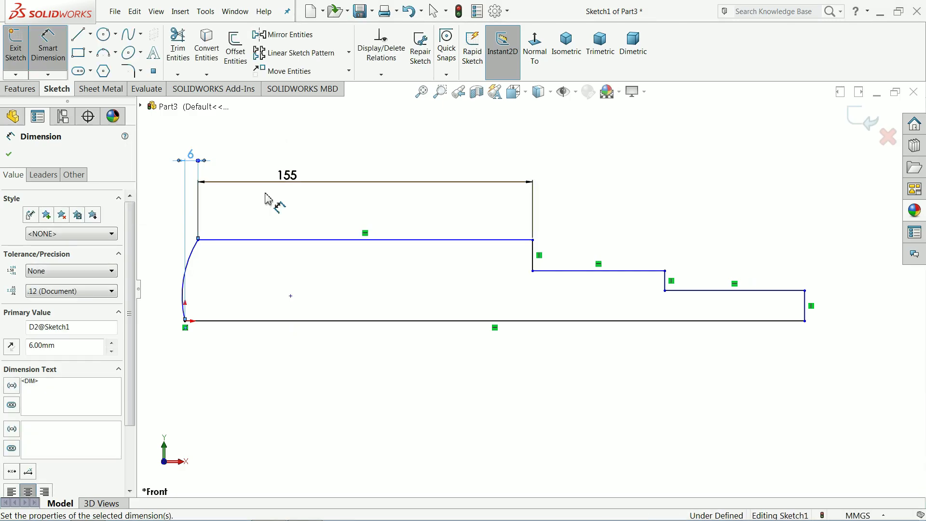
Dimension the middle step's horizontal line as 25 mm and the lowest step's horizontal line as 30 mm.
click(611, 271)
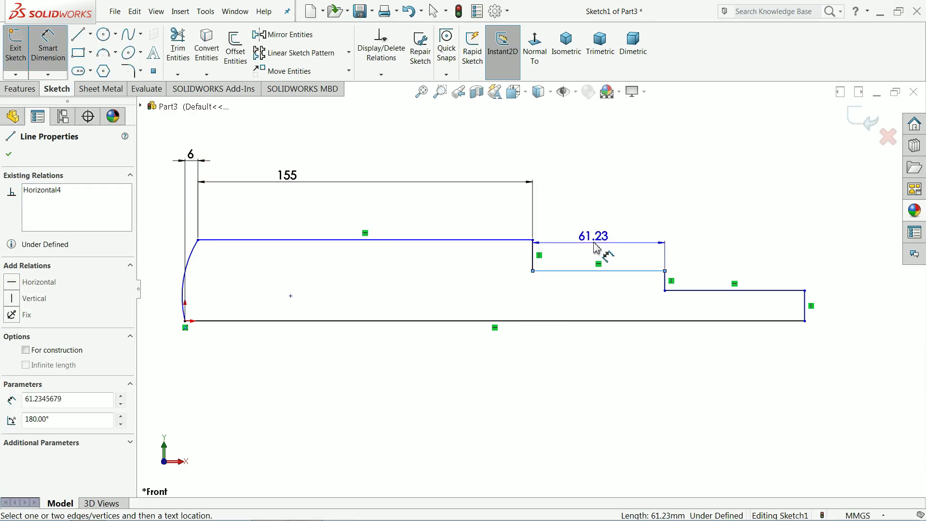
click(597, 247)
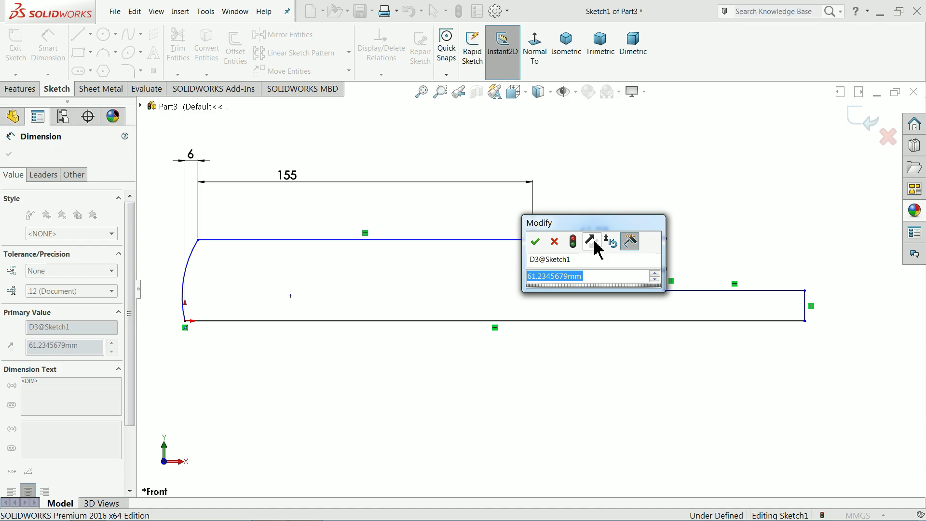
text(25)
key(Return)
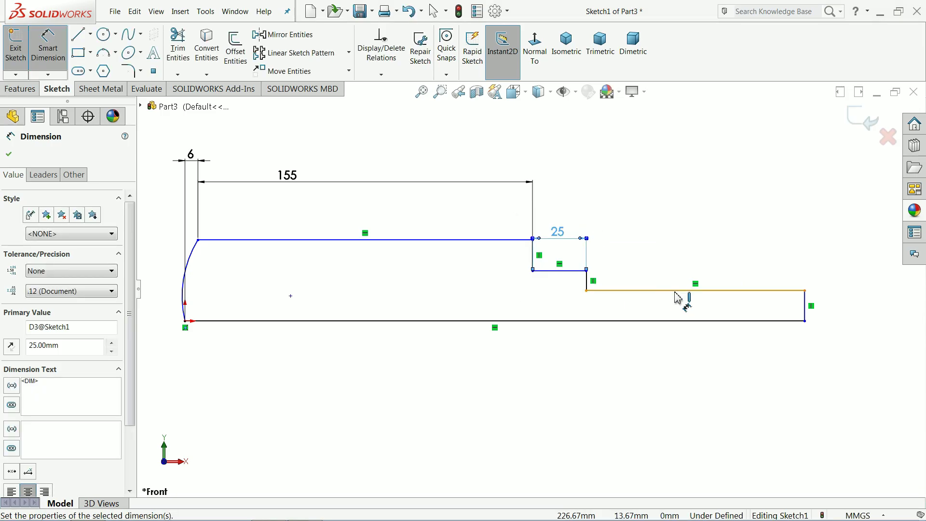
click(677, 291)
click(676, 272)
text(30)
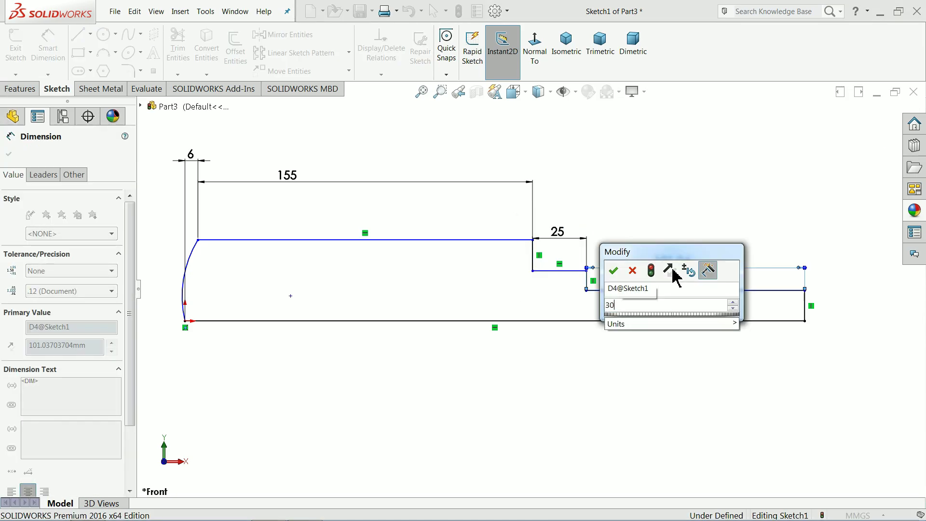
key(Return)
Dimension the vertical end line of the lowest step as 8 mm.
scroll(682, 335, down, 5)
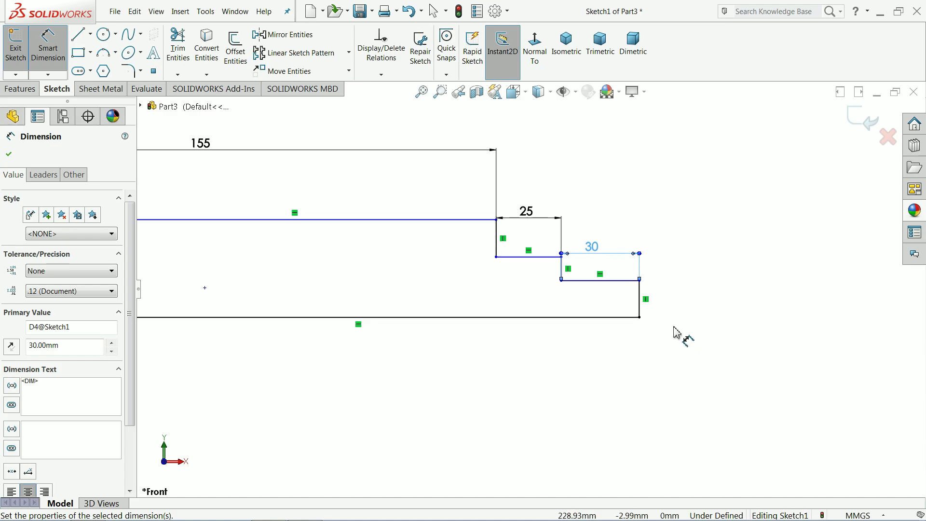
click(615, 292)
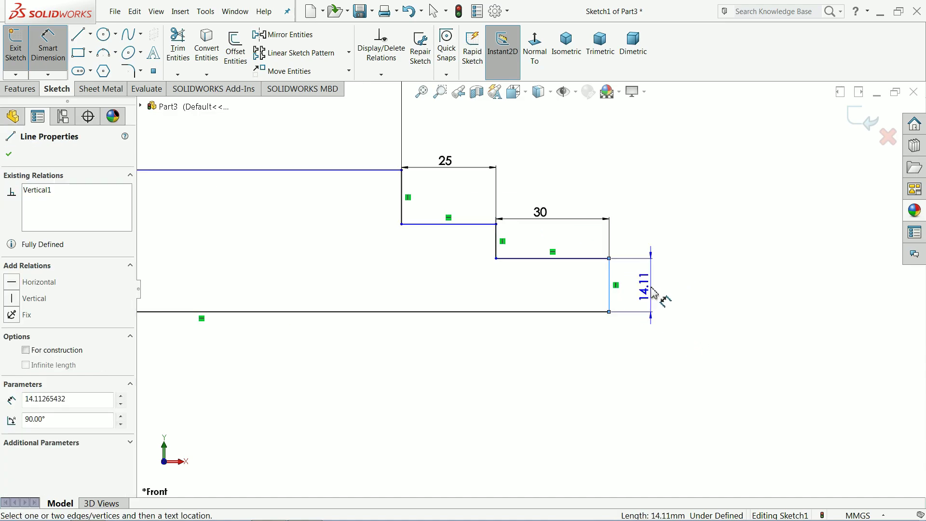
click(654, 292)
text(8)
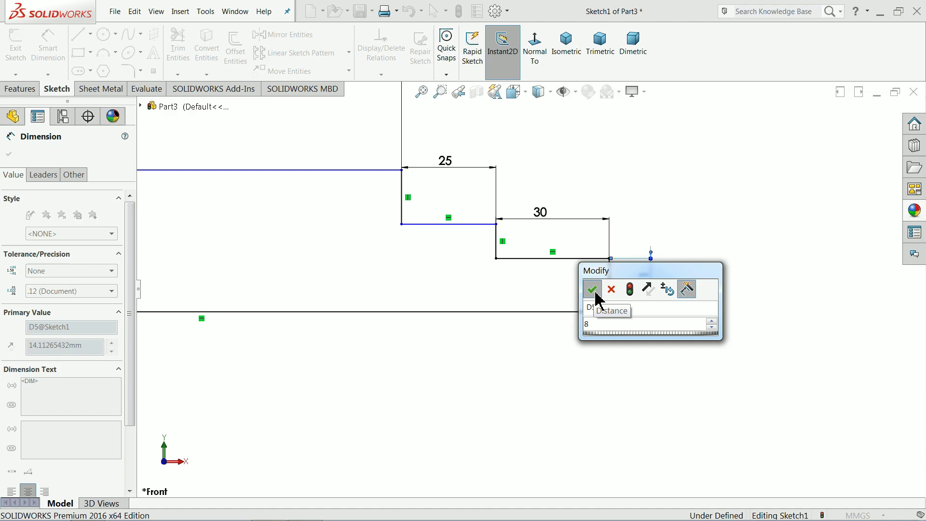
click(594, 291)
Dimension the height of the middle step's horizontal line above the baseline as 10 mm.
click(449, 248)
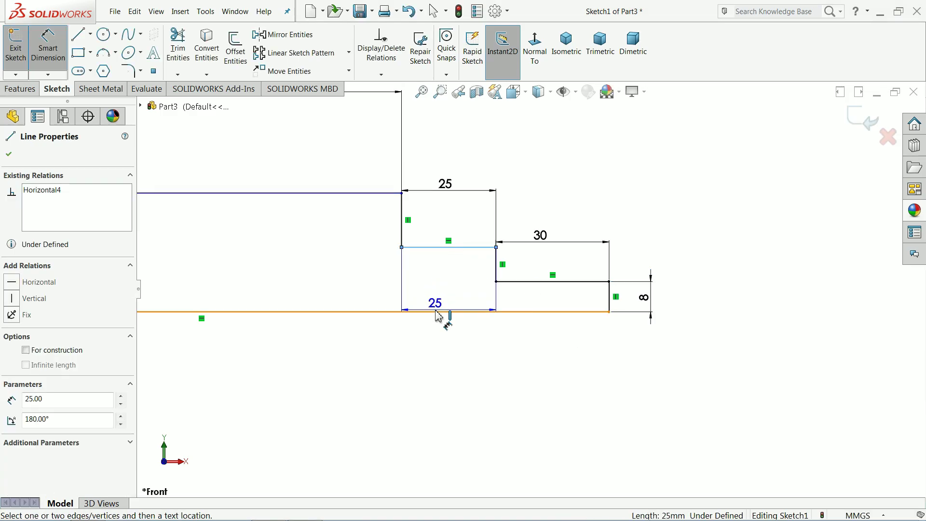
click(444, 312)
click(433, 285)
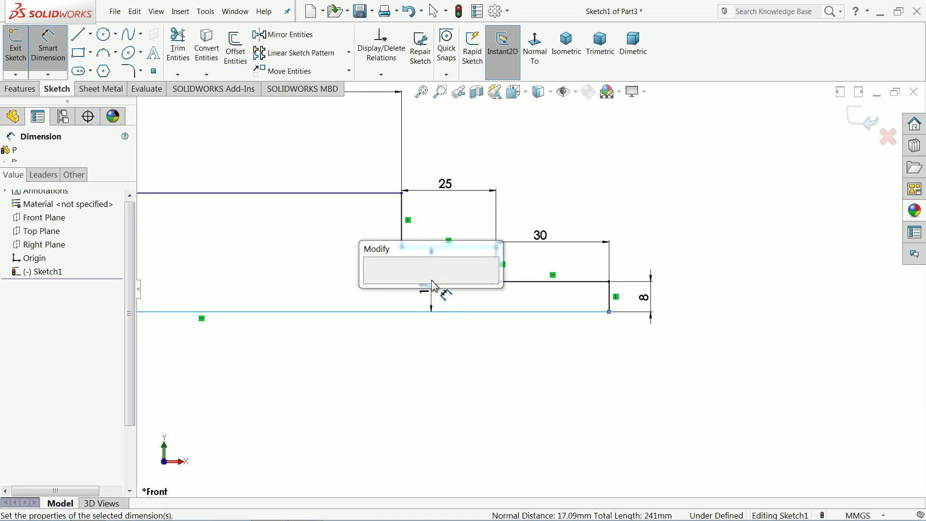
text(10)
click(374, 284)
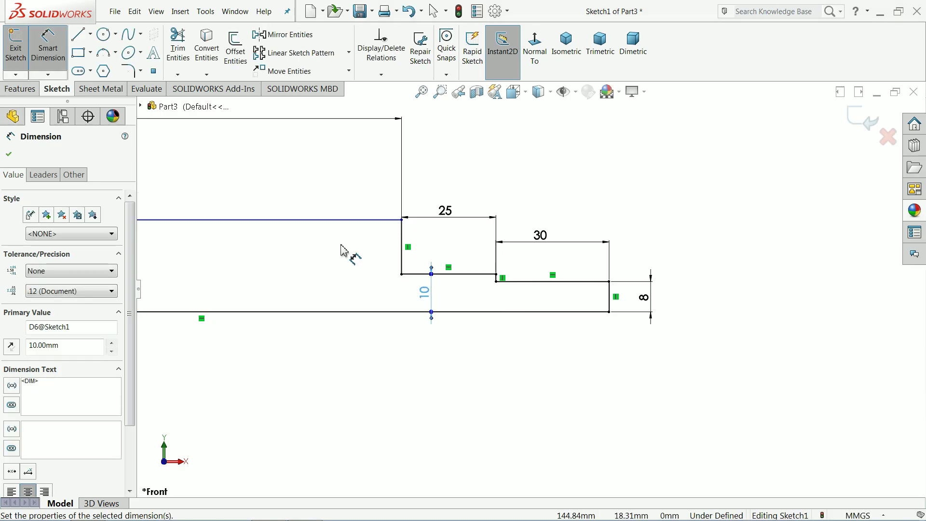
Dimension the height of the uppermost horizontal line above the baseline as 14 mm.
click(332, 219)
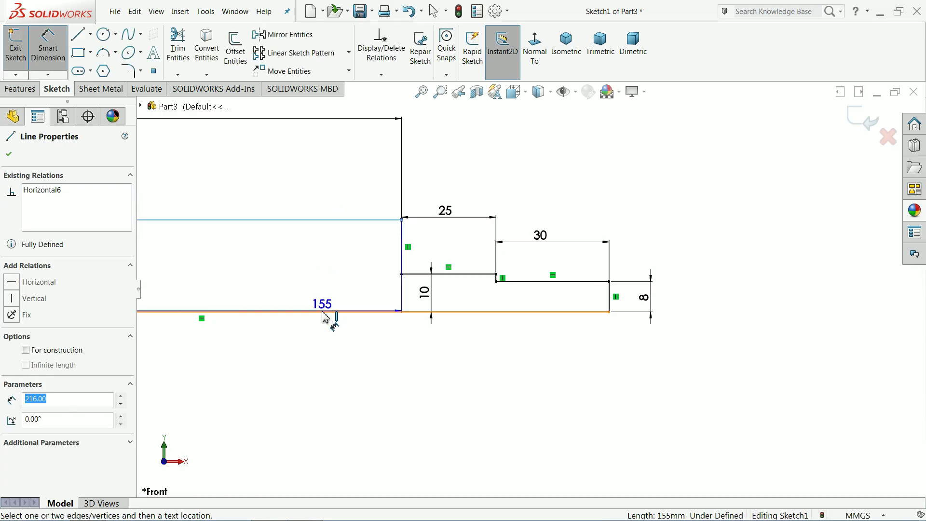
click(331, 311)
click(320, 274)
click(319, 274)
text(14)
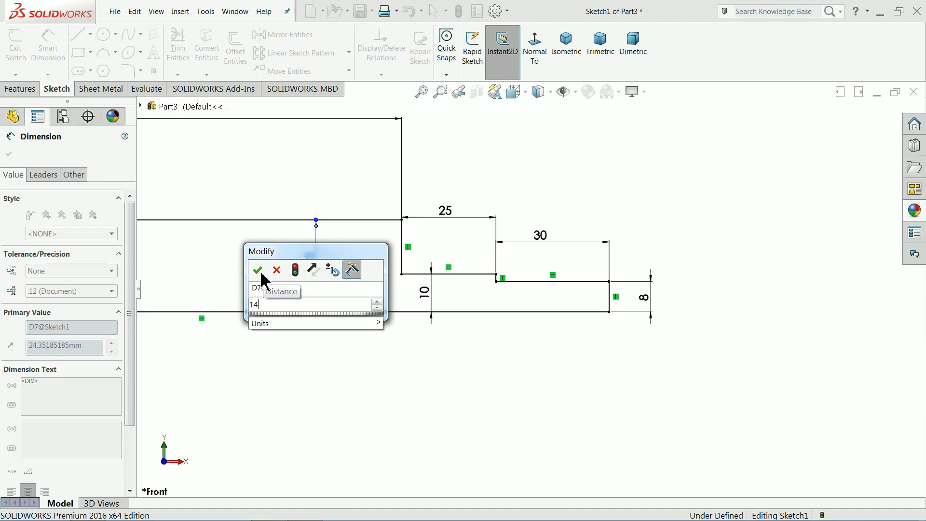
click(258, 271)
scroll(492, 318, up, 4)
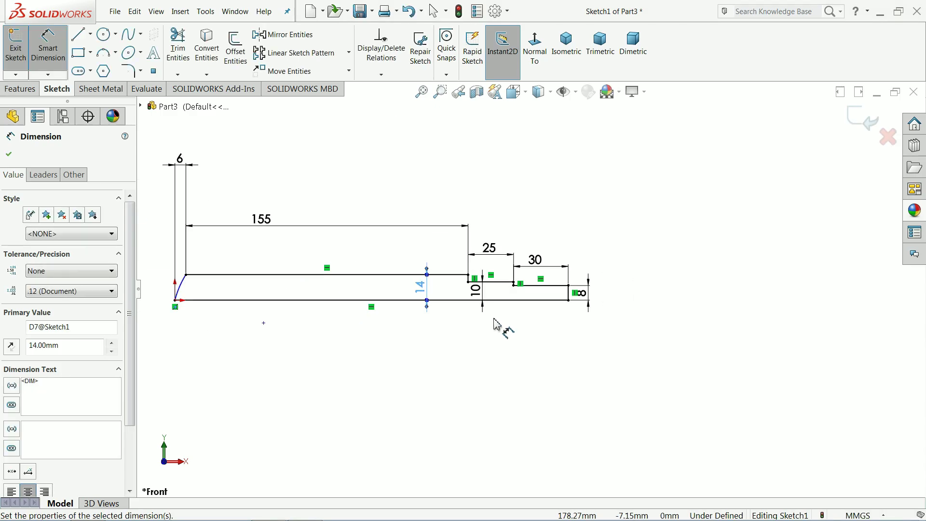
scroll(361, 306, down, 6)
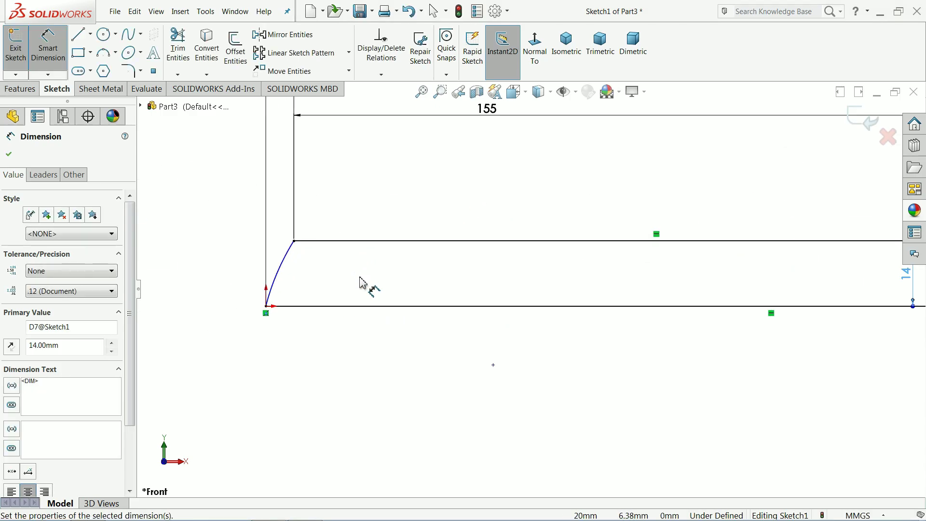
Dimension the radius of the profile's end arc as 22 mm.
click(277, 273)
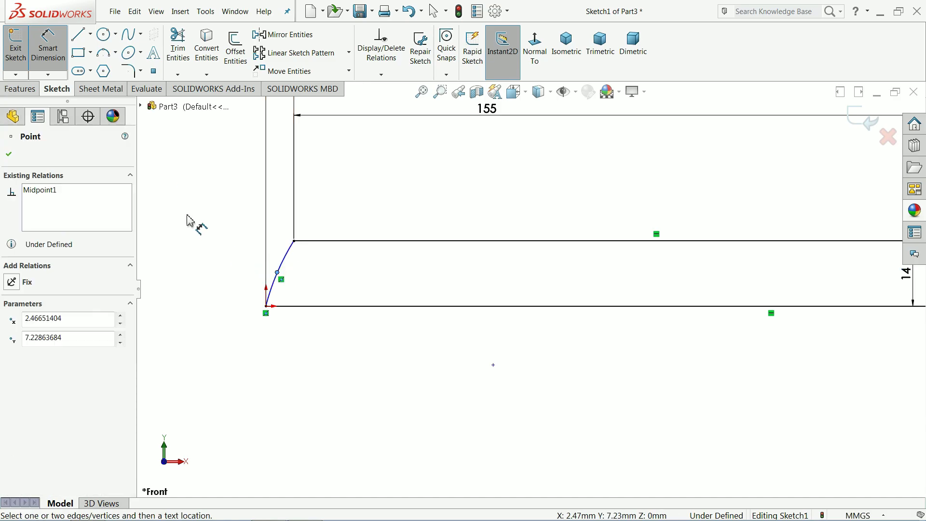
click(48, 48)
click(48, 46)
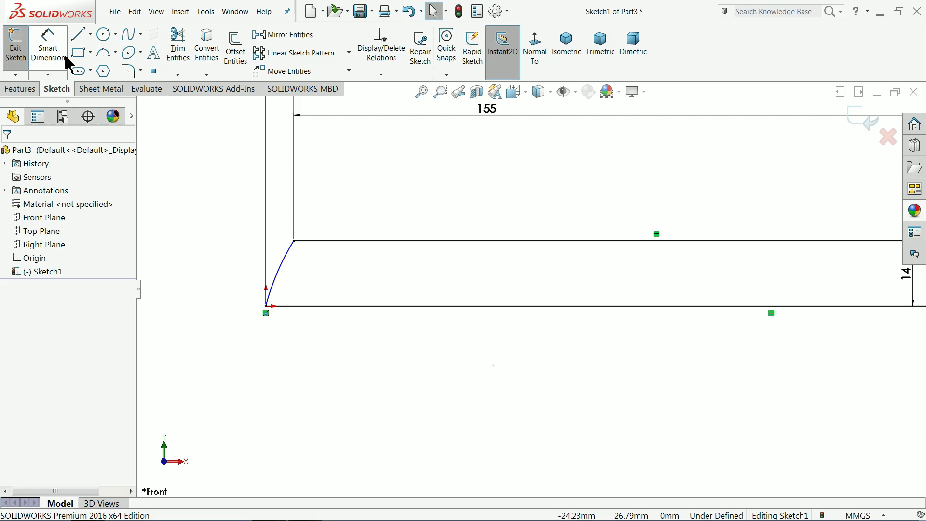
click(276, 271)
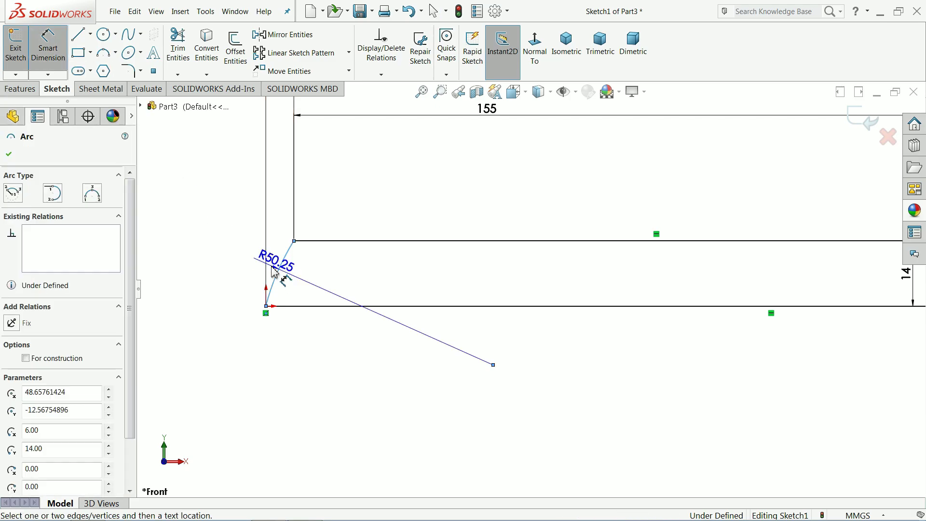
click(238, 261)
text(22)
click(178, 261)
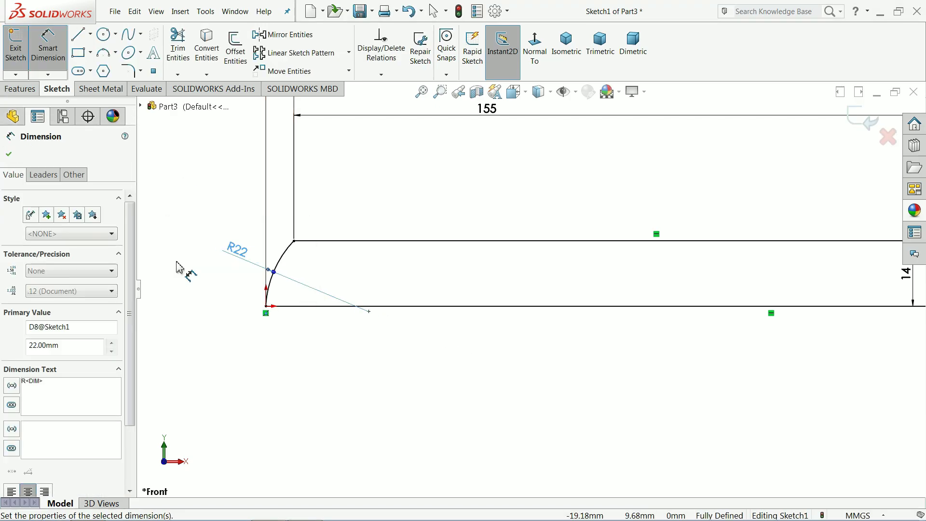
Move the 6 mm, 155 mm and 30 mm dimensions into a tidy row close above the profile.
scroll(257, 288, up, 3)
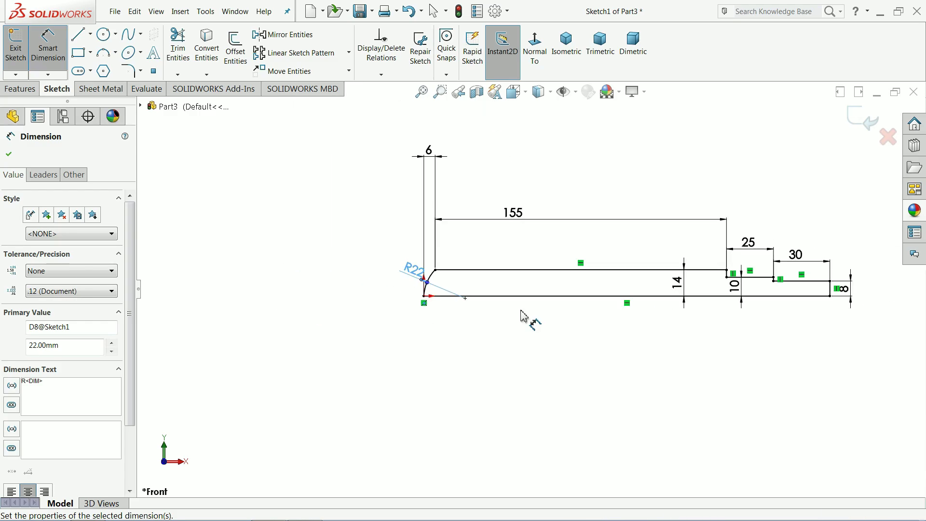
scroll(414, 215, down, 1)
drag(375, 124, 365, 172)
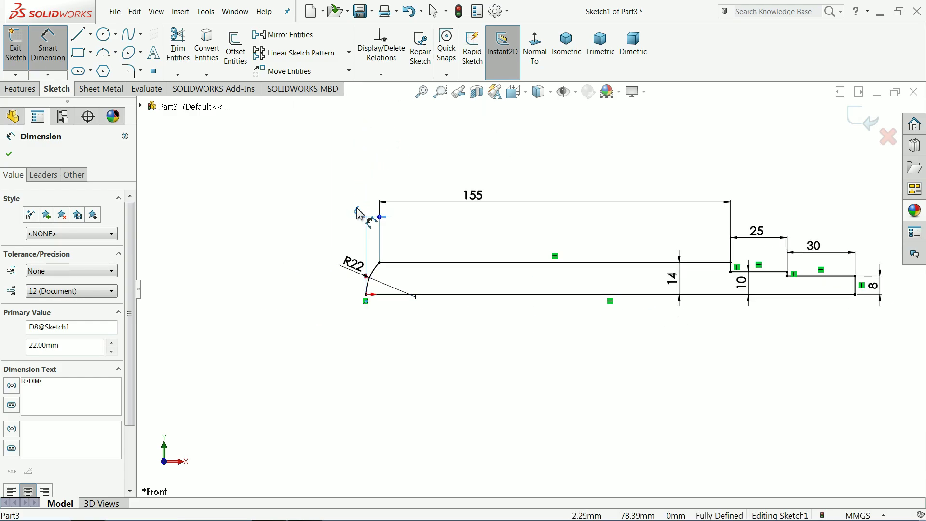
mouse_move(477, 196)
mouse_down()
mouse_move(505, 224)
mouse_move(499, 232)
mouse_up()
drag(816, 254, 818, 236)
scroll(772, 280, down, 2)
scroll(675, 297, up, 2)
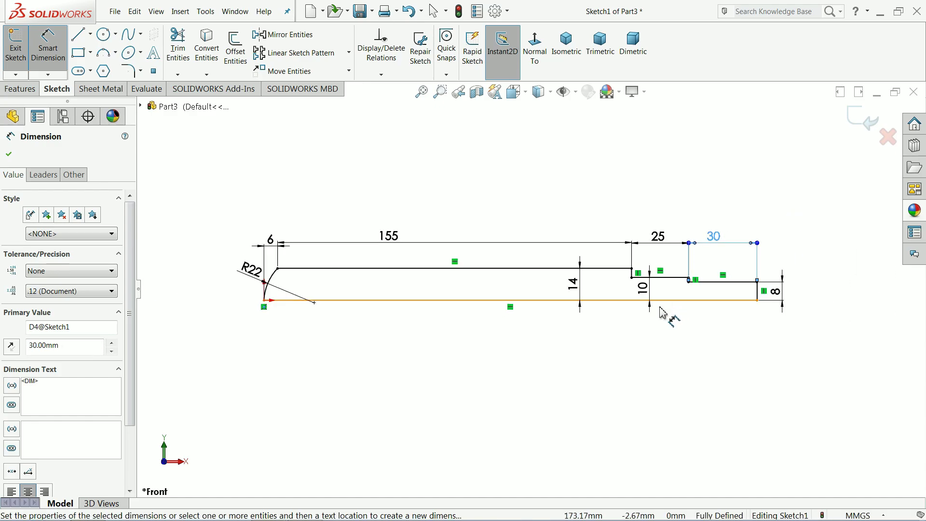
Add a 1 mm equal-distance sketch chamfer at the upper outer corner of the lowest step.
scroll(658, 314, down, 1)
click(141, 71)
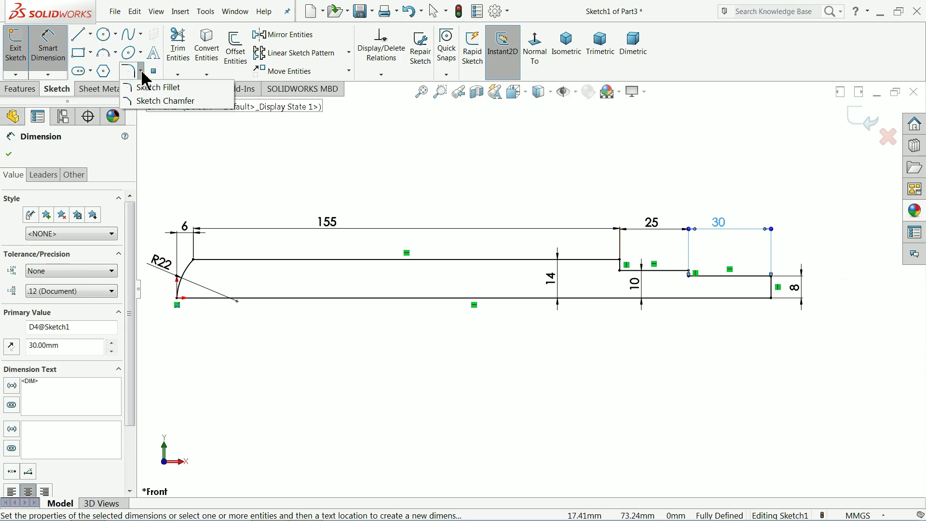
click(159, 100)
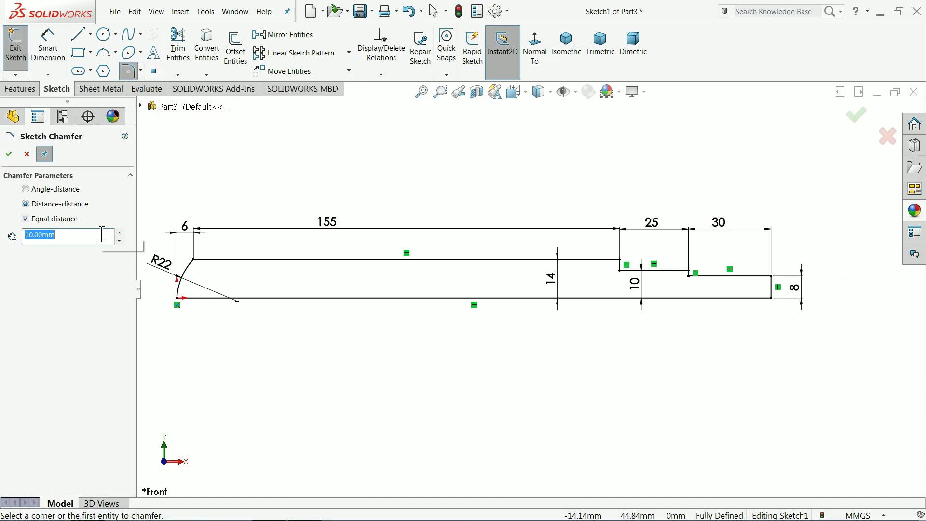
text(1)
key(Return)
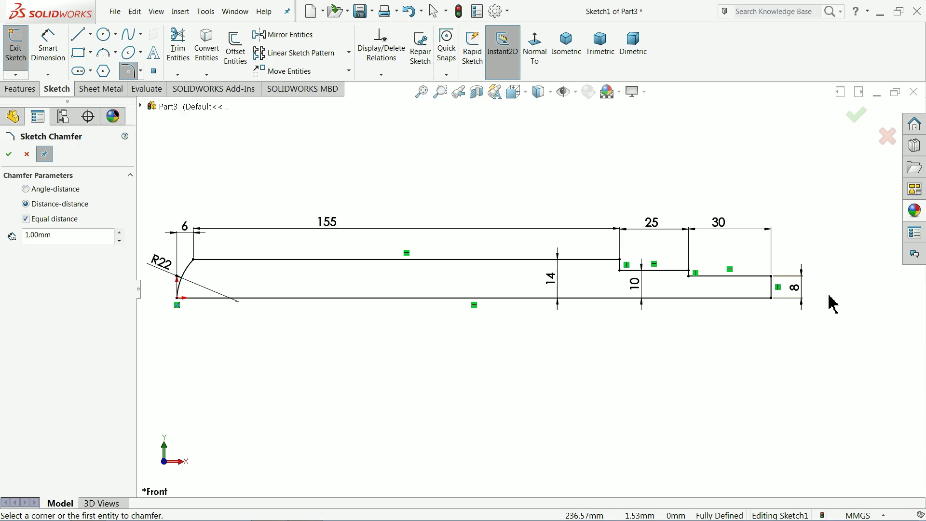
scroll(829, 302, down, 8)
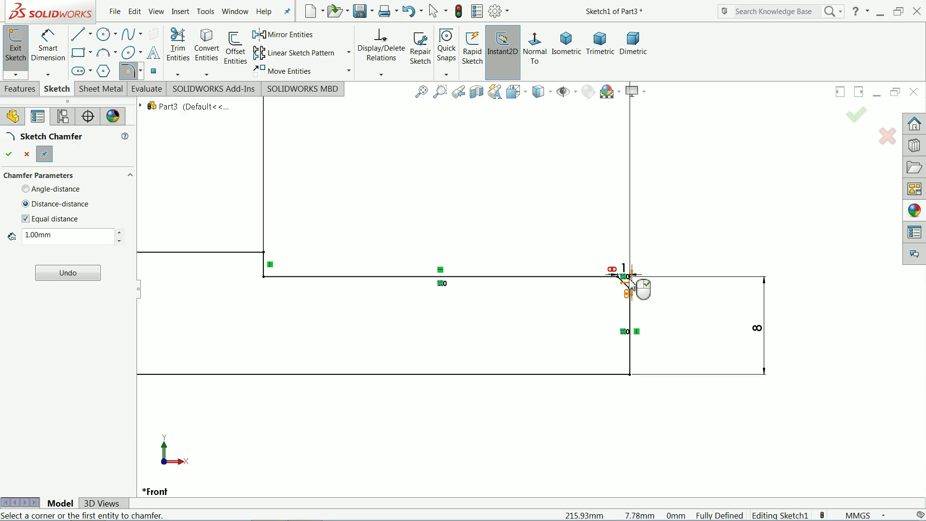
click(631, 279)
scroll(608, 288, down, 4)
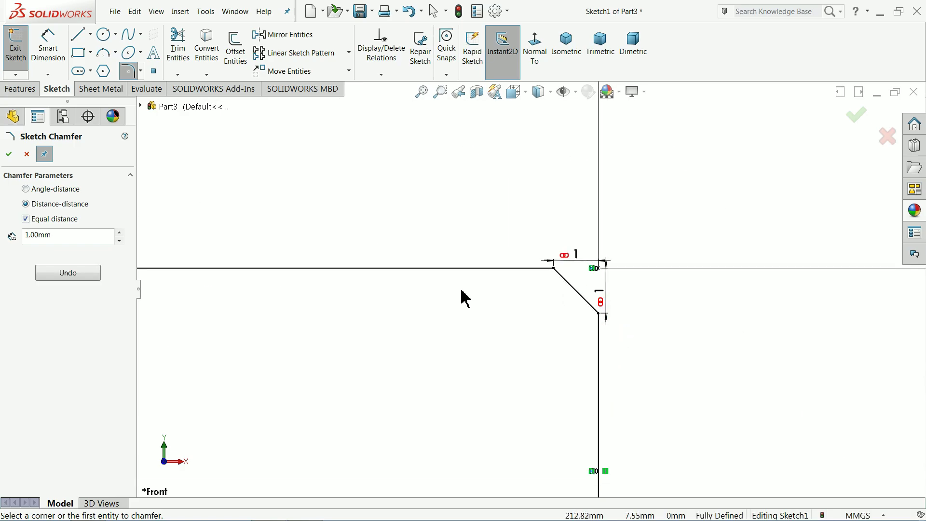
scroll(455, 294, up, 6)
click(8, 154)
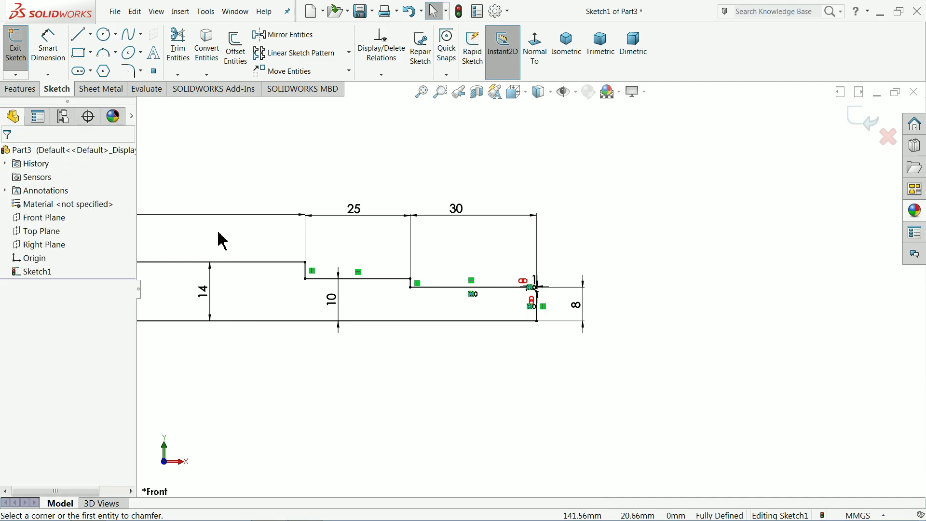
Revolve the profile 360 degrees about its baseline into a solid stepped shaft.
scroll(352, 326, up, 5)
scroll(386, 304, down, 2)
scroll(386, 299, down, 1)
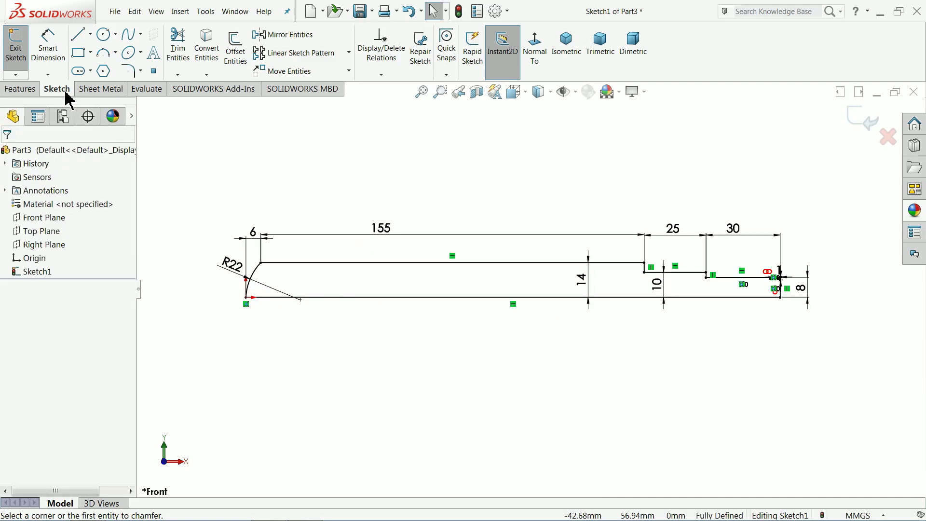
click(20, 90)
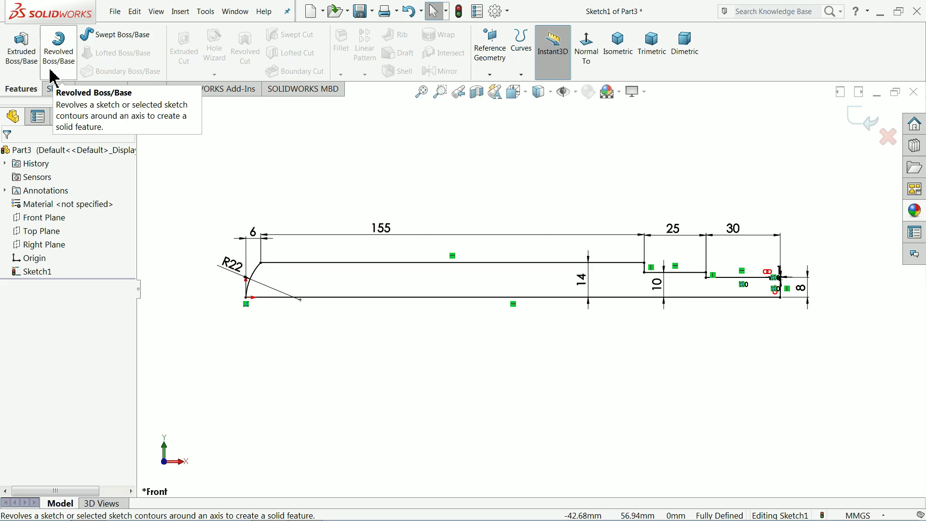
click(61, 61)
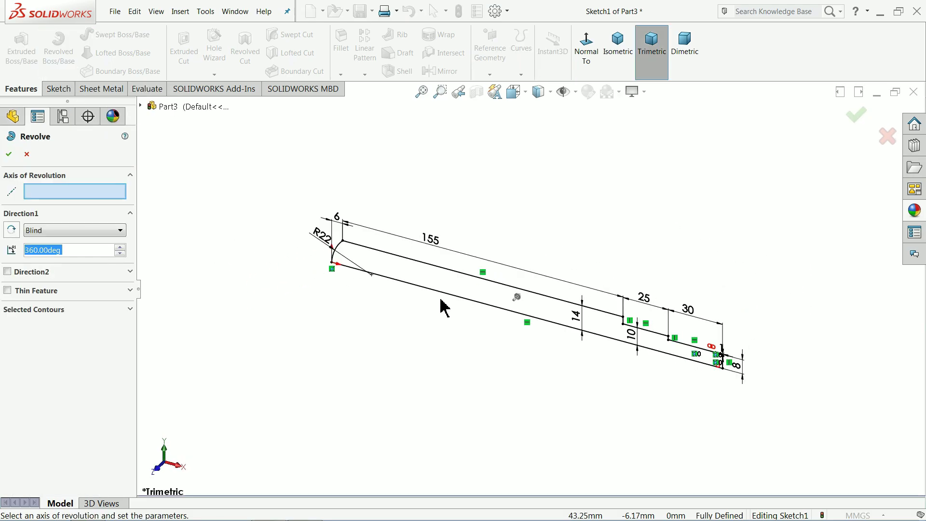
click(459, 299)
scroll(578, 330, down, 2)
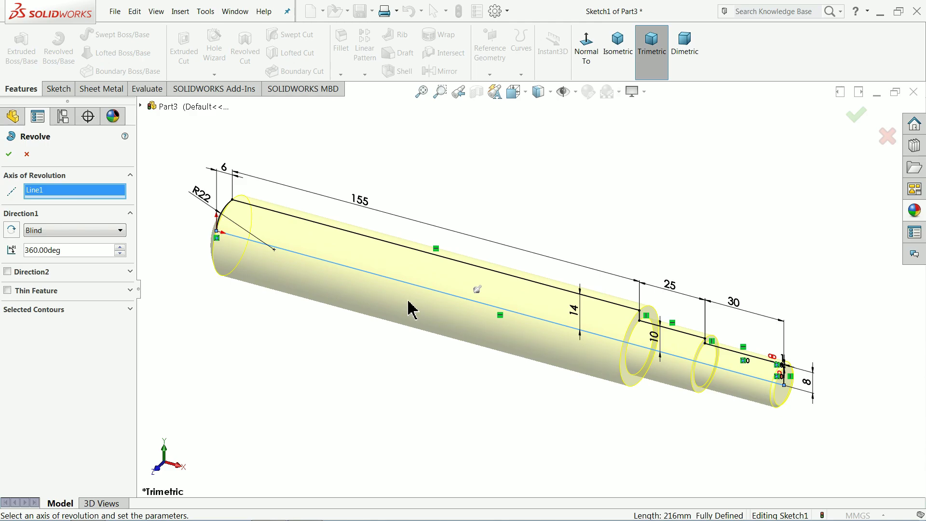
scroll(407, 301, down, 1)
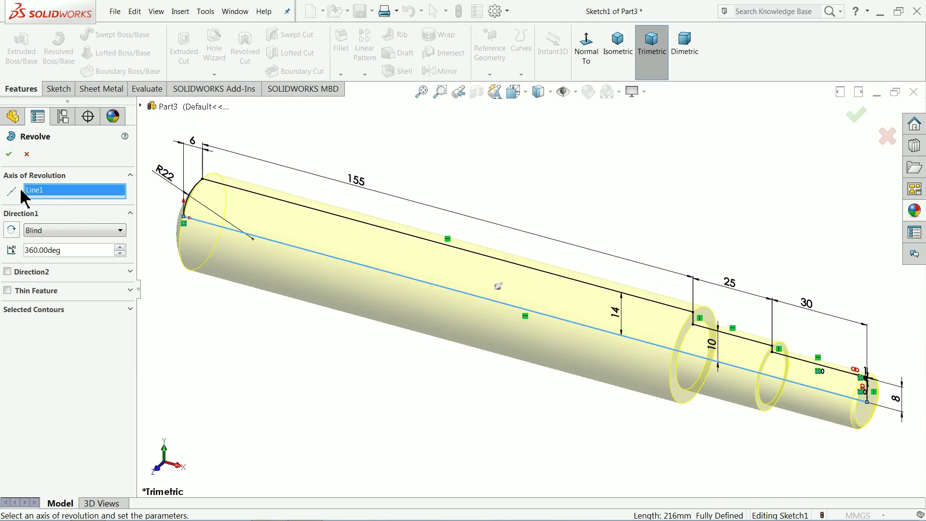
click(9, 155)
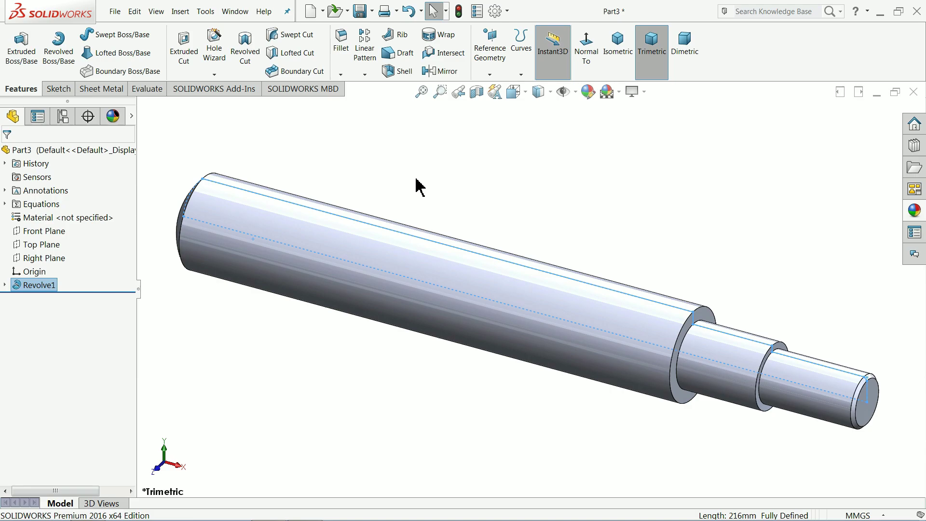
Add a cosmetic thread on the circular edge where the smallest shaft section meets its chamfer, using IS standard machine threads, size M16.
mouse_move(455, 207)
middle_down()
mouse_move(503, 201)
mouse_move(434, 188)
middle_up()
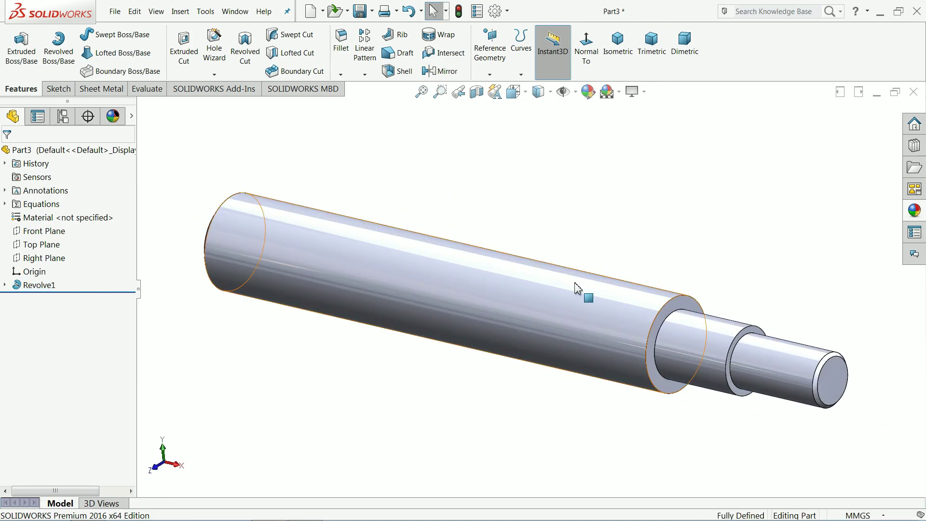
click(786, 376)
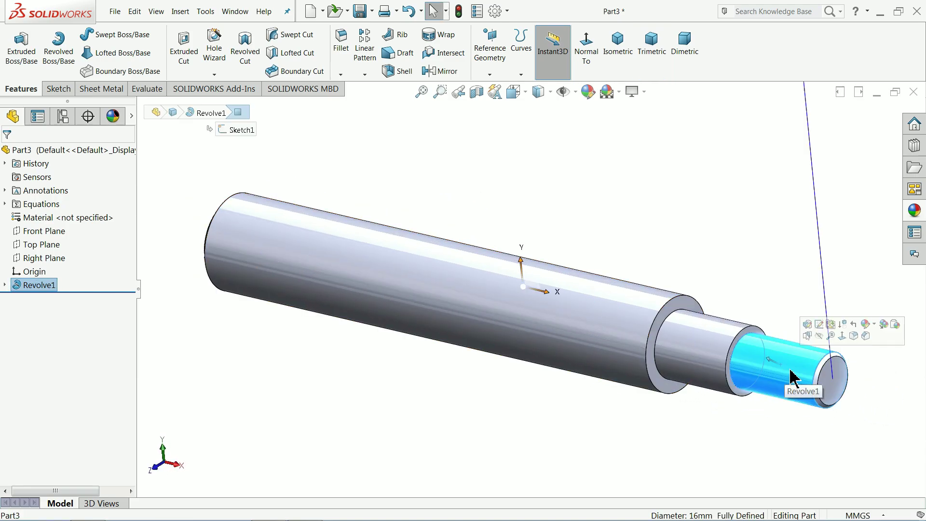
click(785, 285)
scroll(767, 369, down, 2)
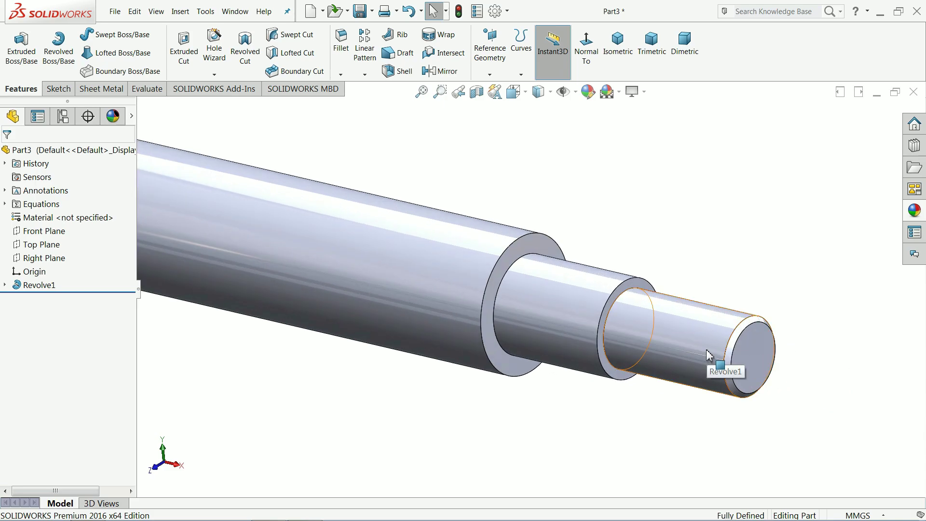
scroll(677, 350, down, 1)
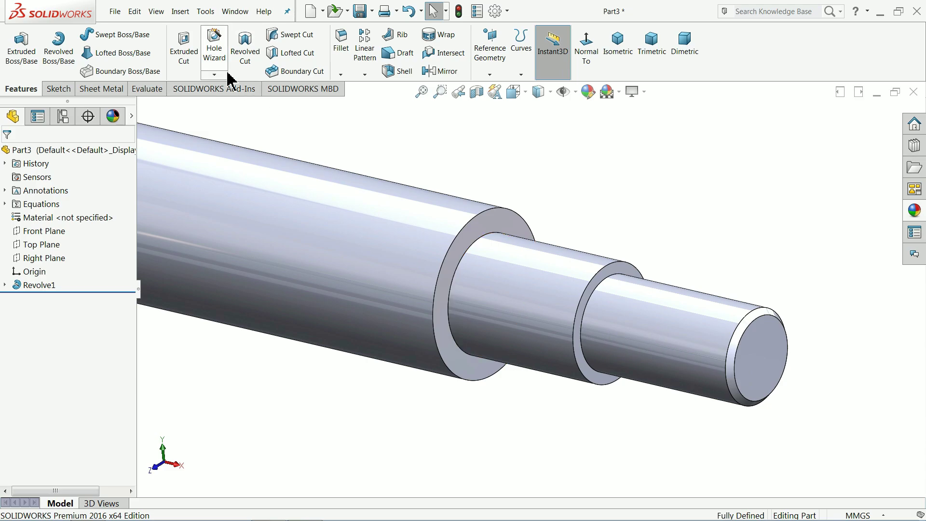
click(180, 11)
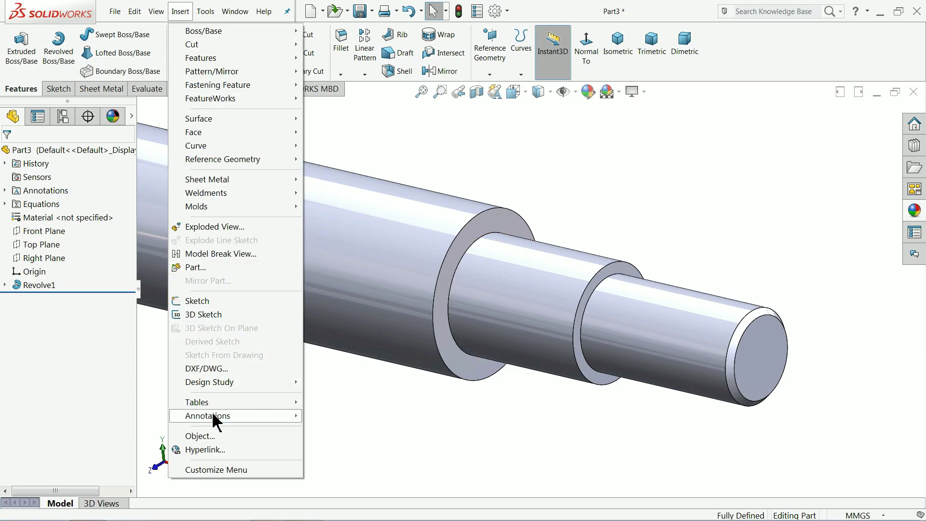
mouse_move(218, 421)
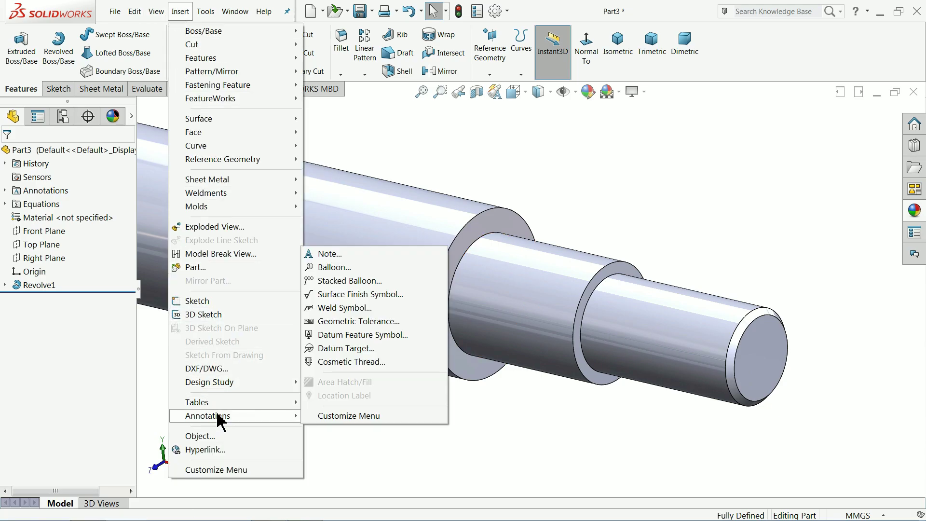
click(340, 363)
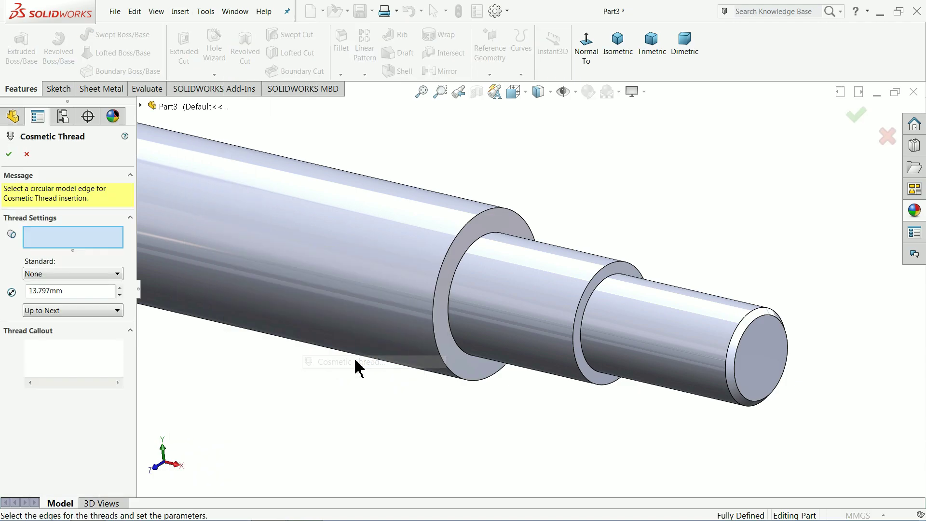
click(735, 340)
click(50, 235)
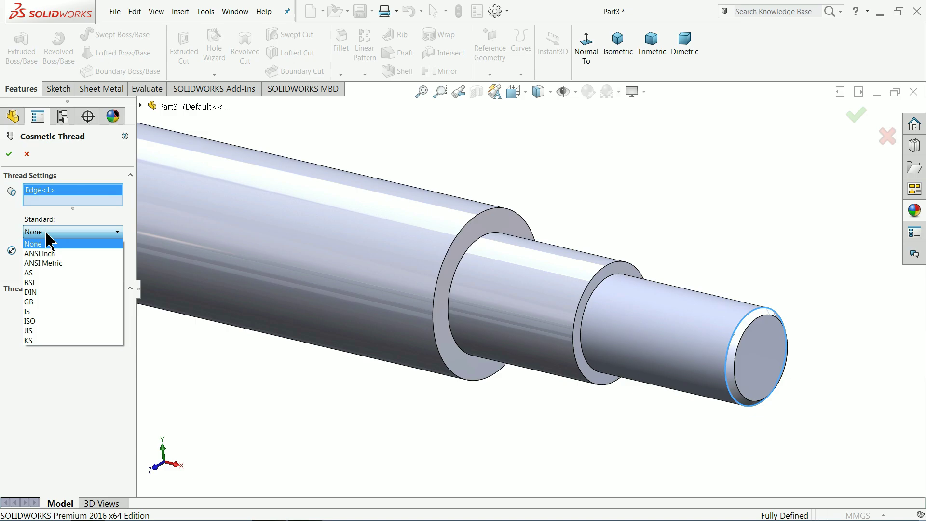
click(34, 311)
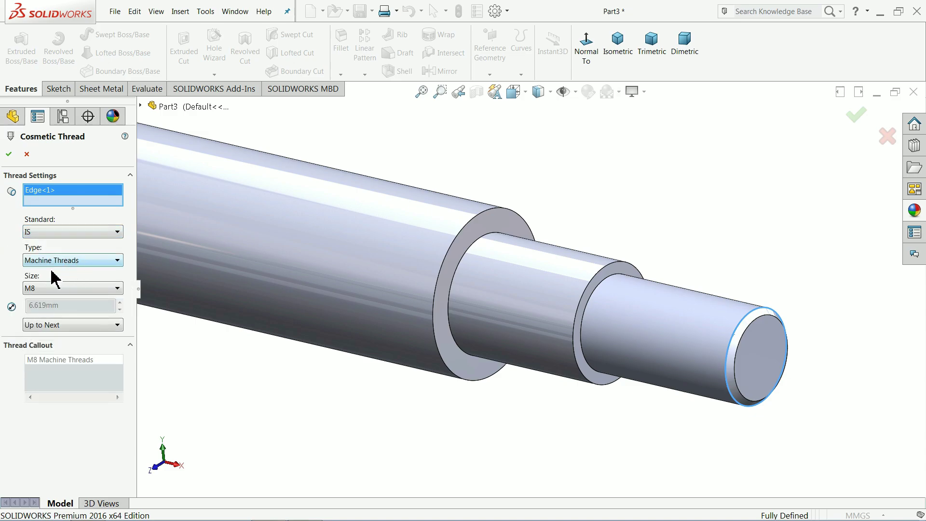
click(47, 291)
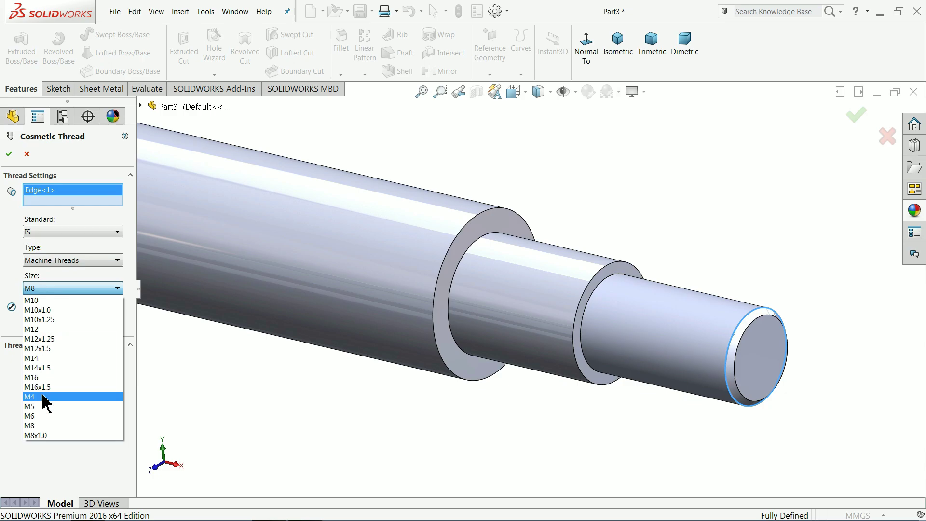
click(31, 378)
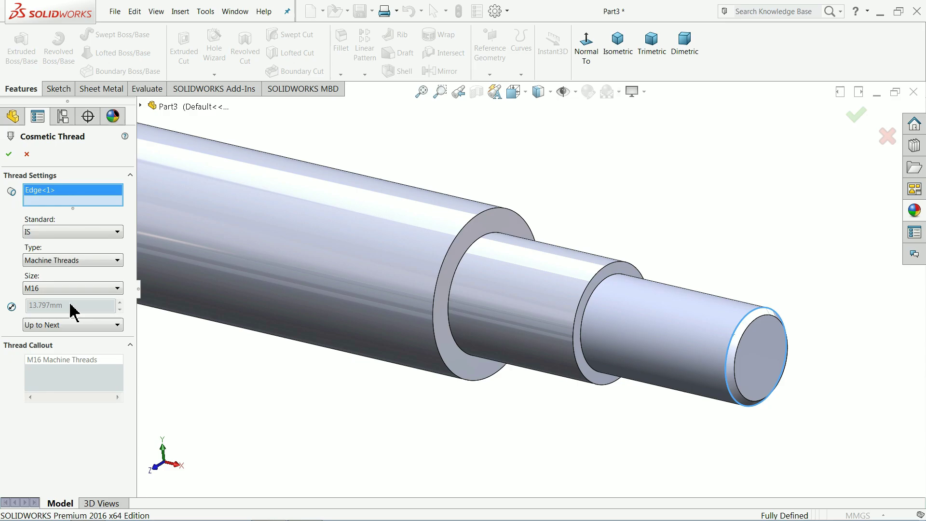
click(9, 154)
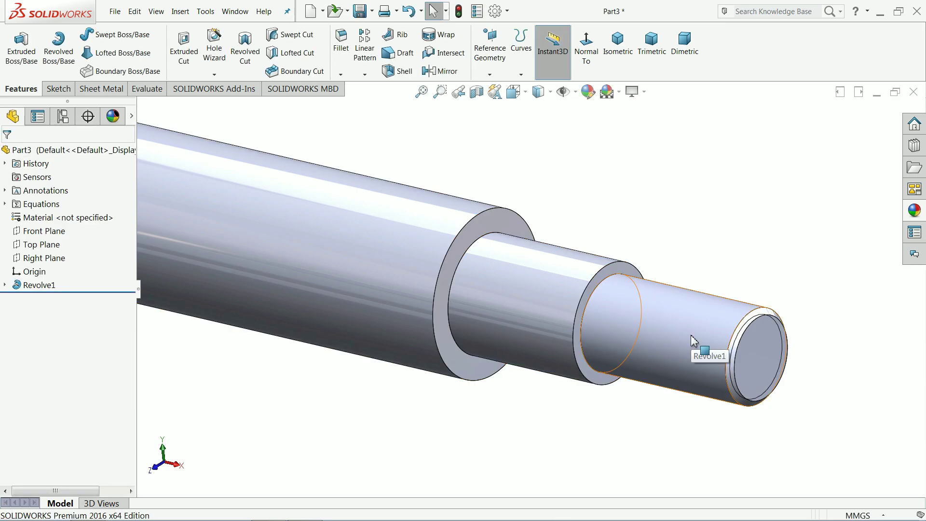
Enable shaded cosmetic threads in the document's detailing properties.
middle_drag(693, 340, 636, 335)
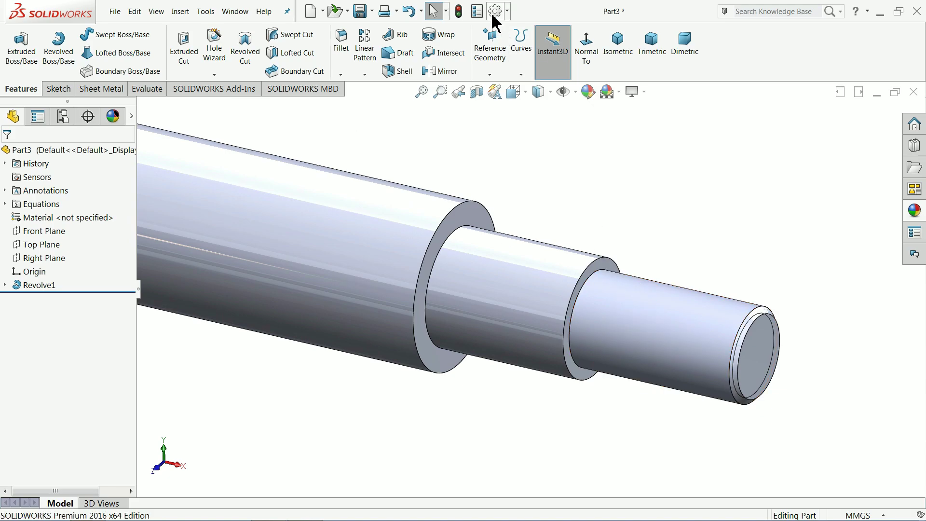
click(337, 95)
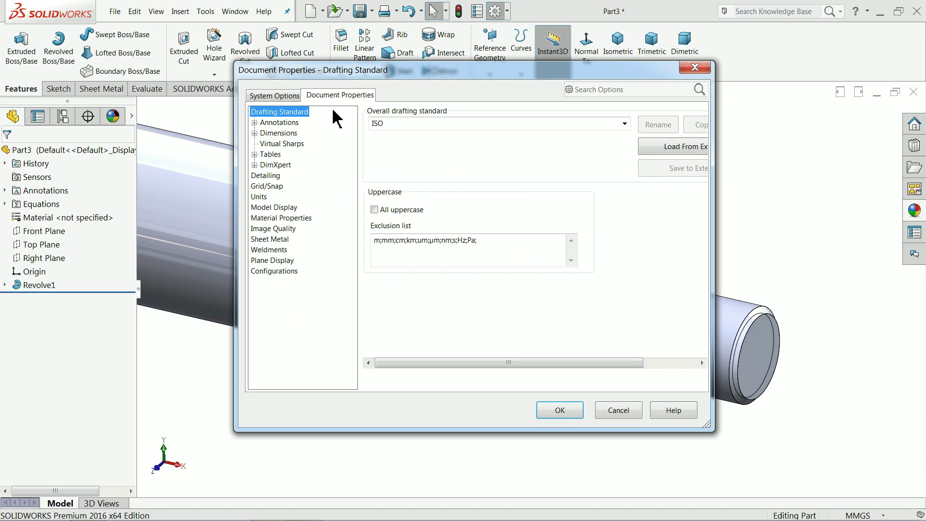
click(266, 176)
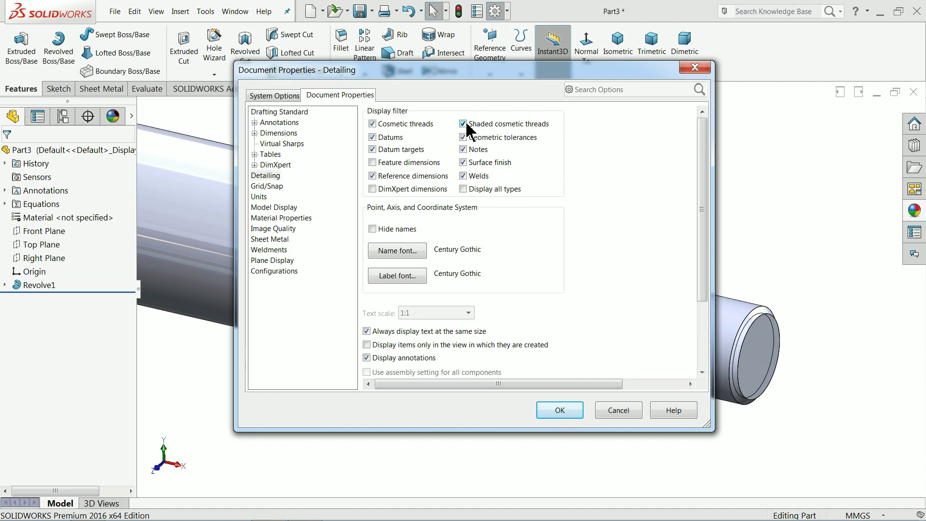
click(559, 411)
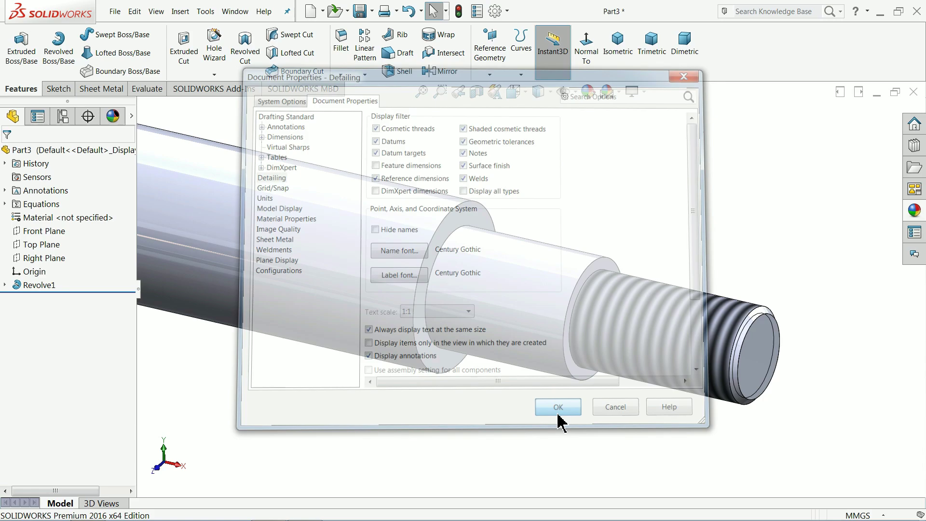
mouse_move(667, 317)
middle_down()
mouse_move(716, 338)
mouse_move(659, 324)
middle_up()
scroll(633, 314, up, 5)
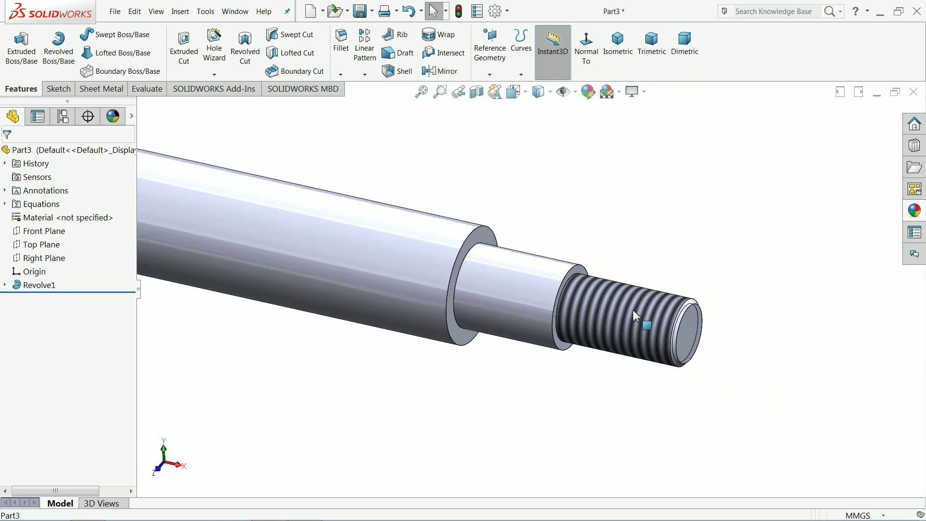
scroll(463, 275, down, 3)
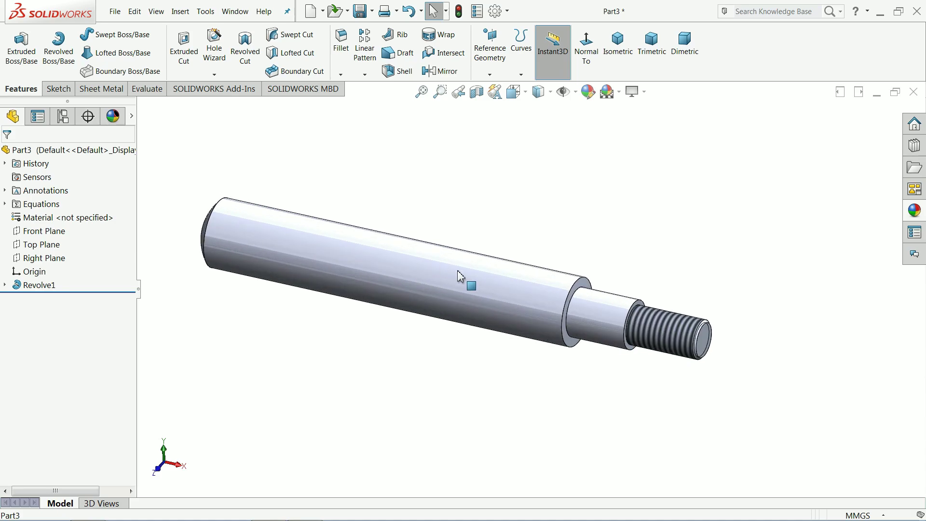
scroll(656, 340, up, 2)
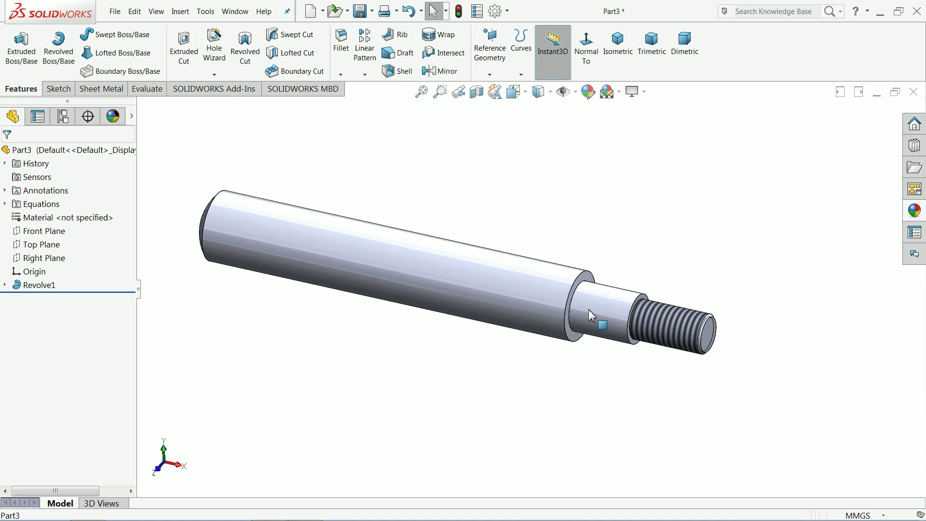
middle_drag(681, 327, 481, 270)
Apply the chromium plate appearance from the Metal > Chrome collection to the whole part.
click(109, 150)
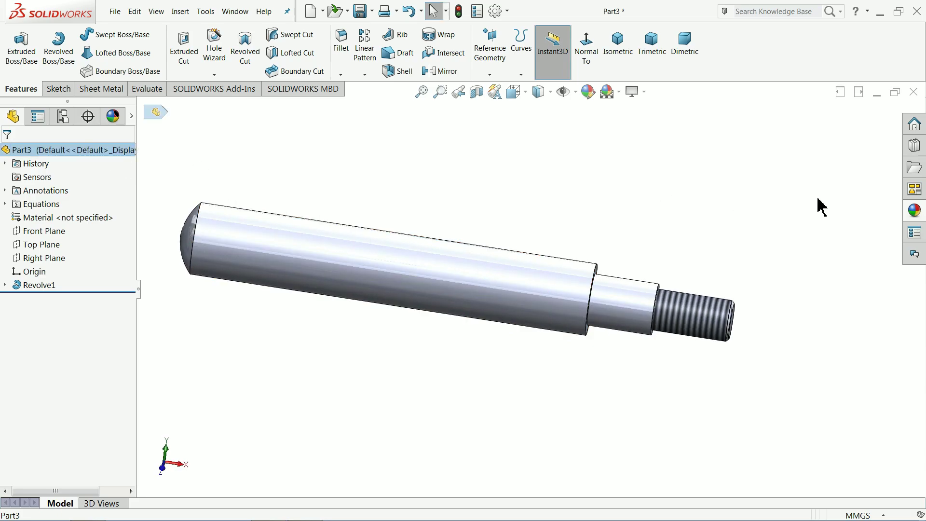
click(914, 211)
scroll(781, 173, up, 2)
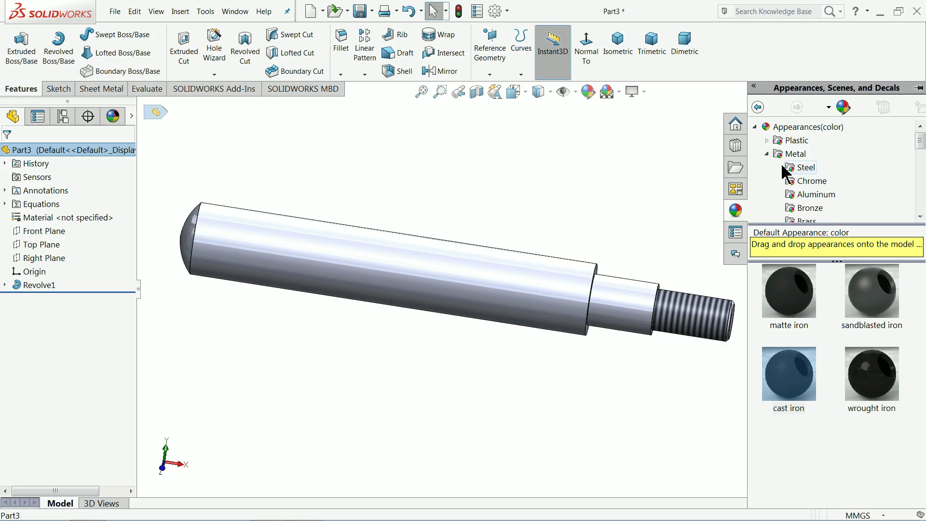
click(809, 181)
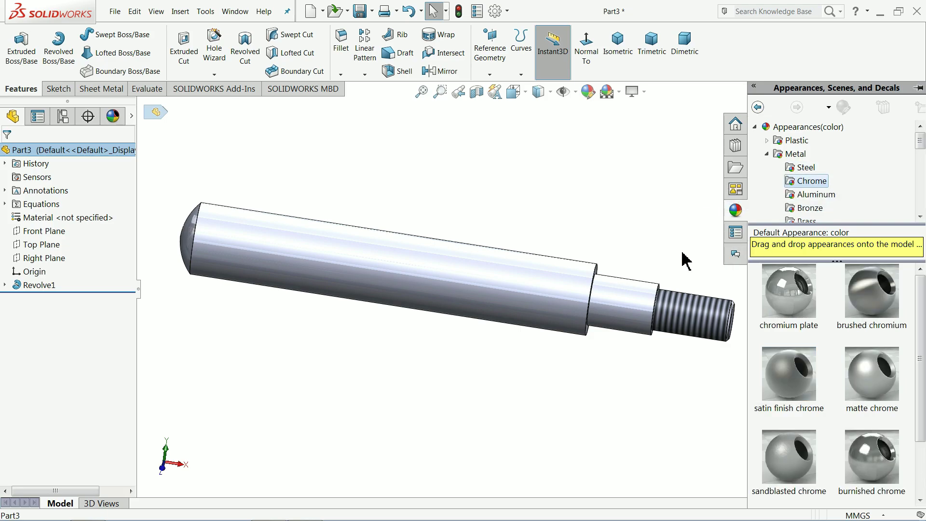
double_click(811, 307)
middle_drag(569, 144, 565, 214)
middle_drag(366, 316, 566, 388)
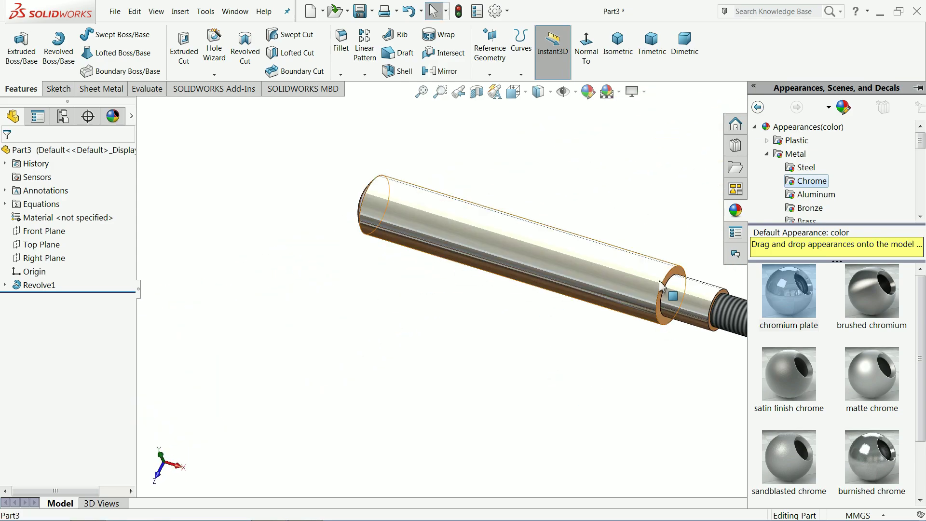
Try the polished steel appearance from the Steel collection on the shaft.
click(806, 169)
drag(789, 308, 545, 260)
mouse_move(545, 260)
middle_down()
mouse_move(585, 187)
mouse_move(534, 250)
middle_up()
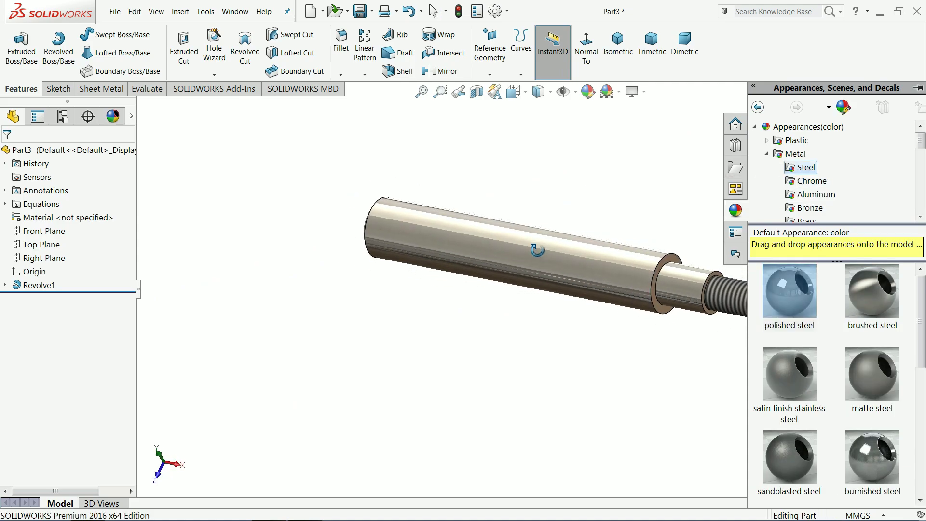
Replace the shaft's steel appearance with chromium plate from the Chrome collection.
click(811, 186)
drag(793, 316, 549, 251)
key(f)
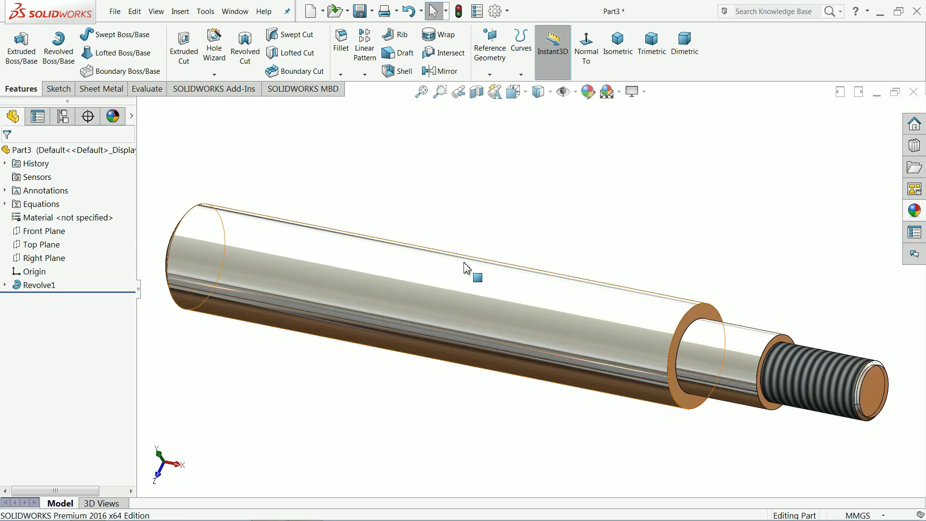
middle_drag(469, 268, 478, 244)
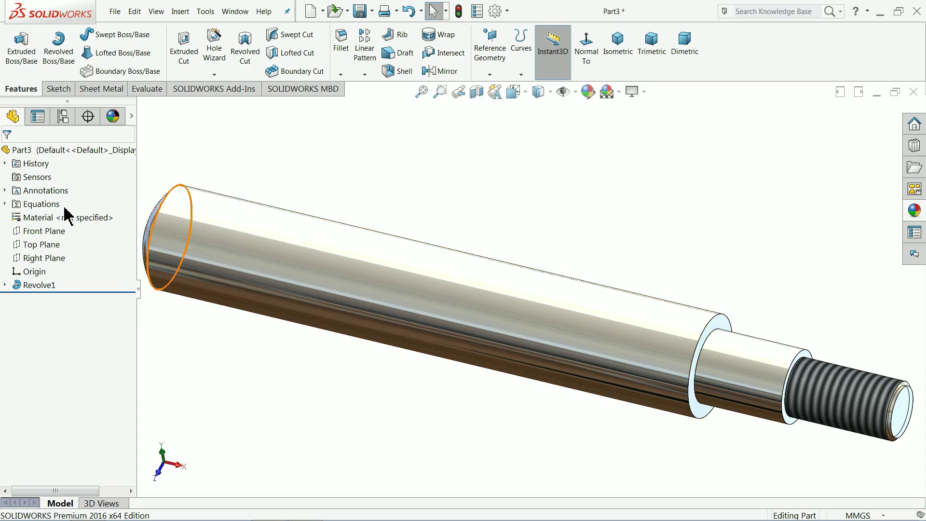
Sketch a circle about 20 mm in diameter on the Front Plane, centred on the shaft axis about 38 mm from the domed end.
click(39, 231)
click(44, 218)
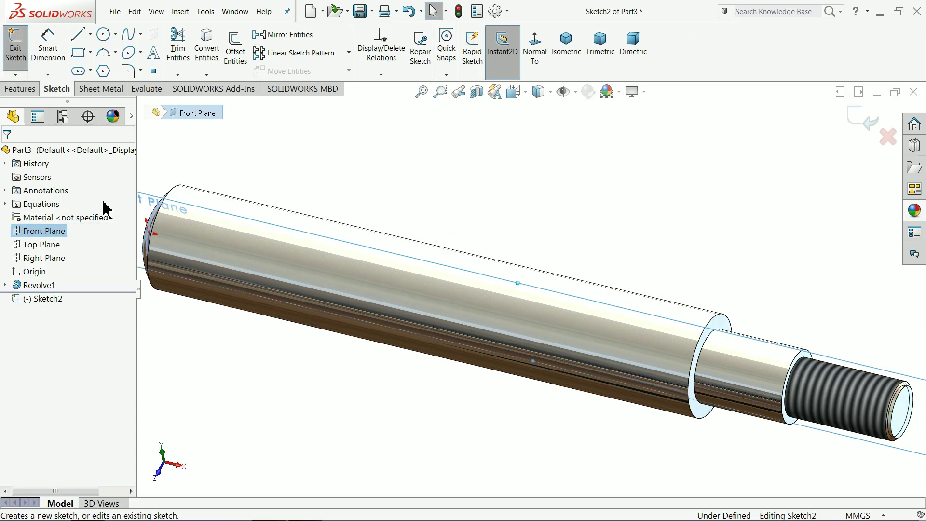
click(536, 54)
scroll(368, 270, down, 3)
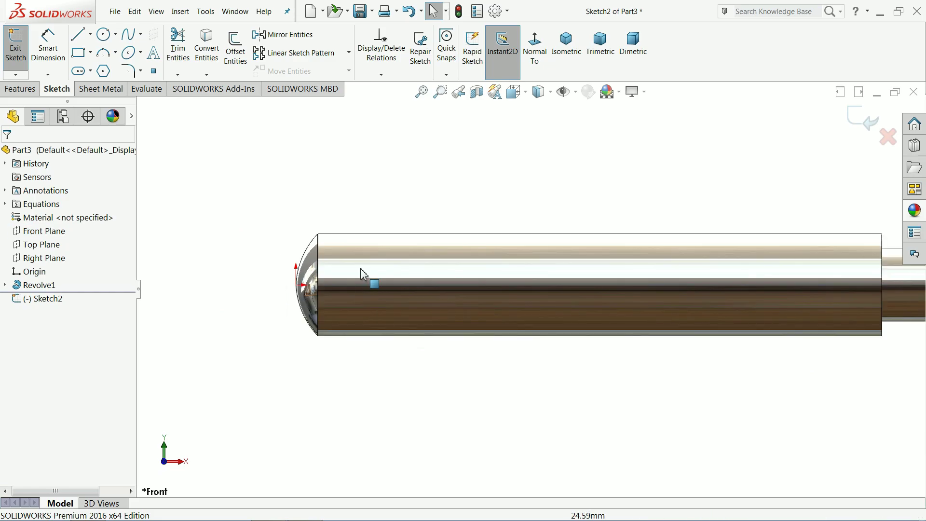
click(104, 34)
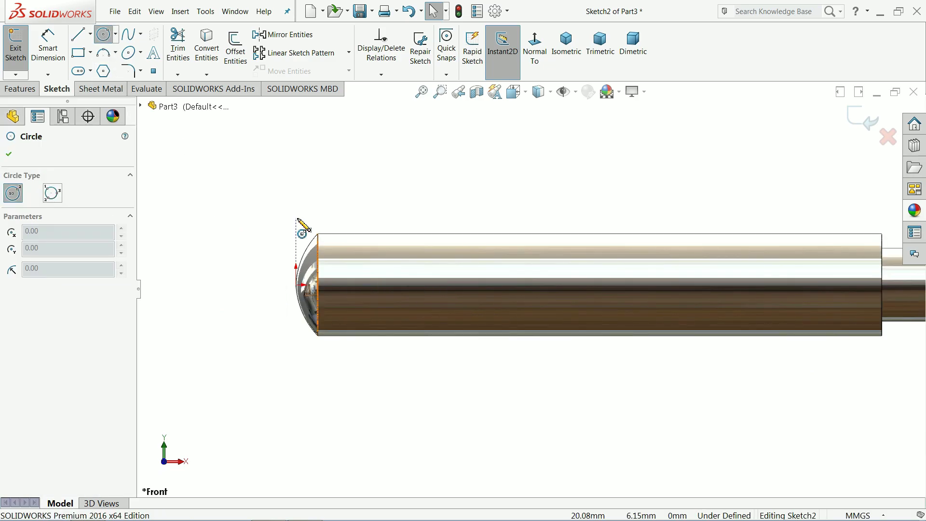
scroll(424, 297, down, 2)
click(454, 275)
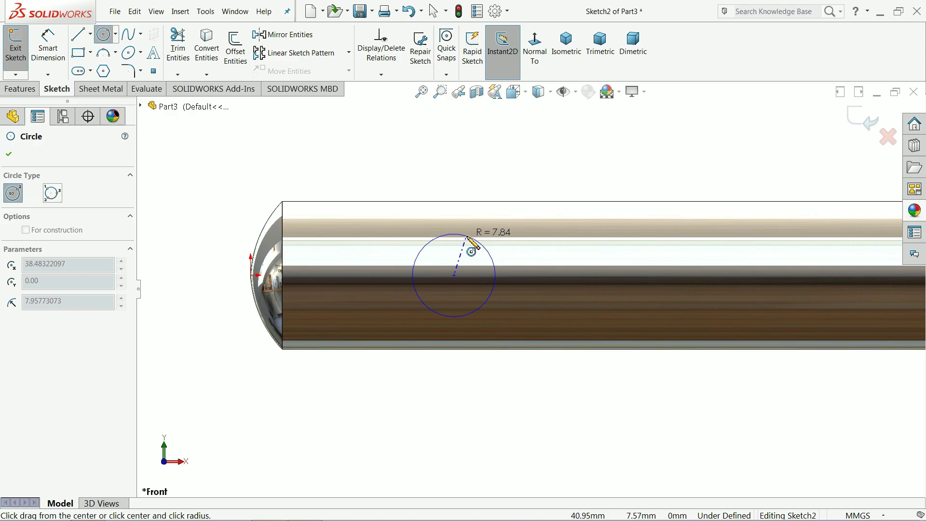
click(483, 231)
Dimension the circle's diameter as 13.05 mm.
click(44, 53)
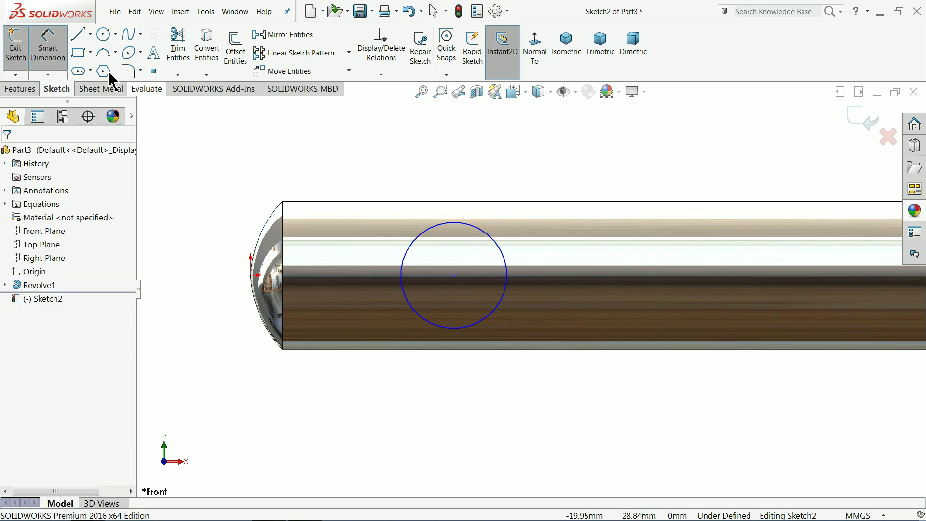
click(455, 223)
click(449, 162)
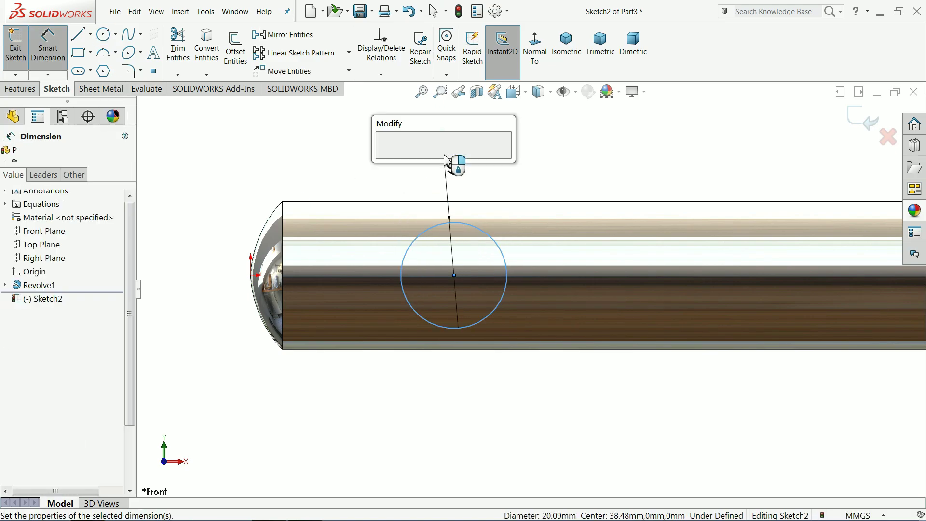
text(13.05)
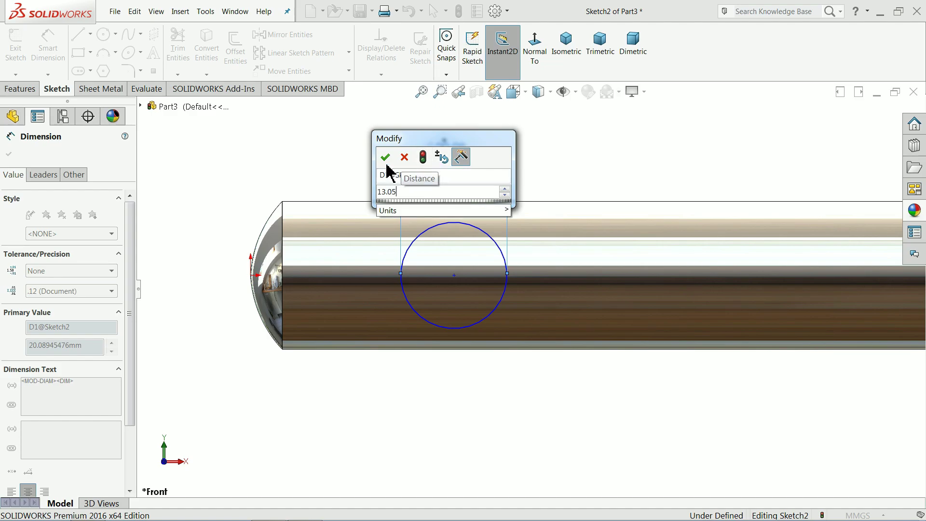
click(386, 161)
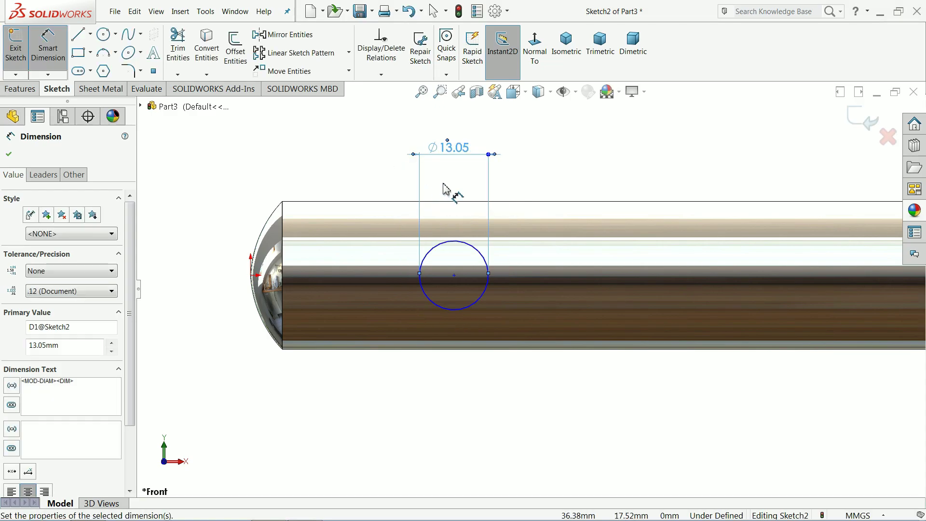
Dimension the horizontal distance from the origin to the circle's centre as 22 mm.
click(454, 275)
click(250, 277)
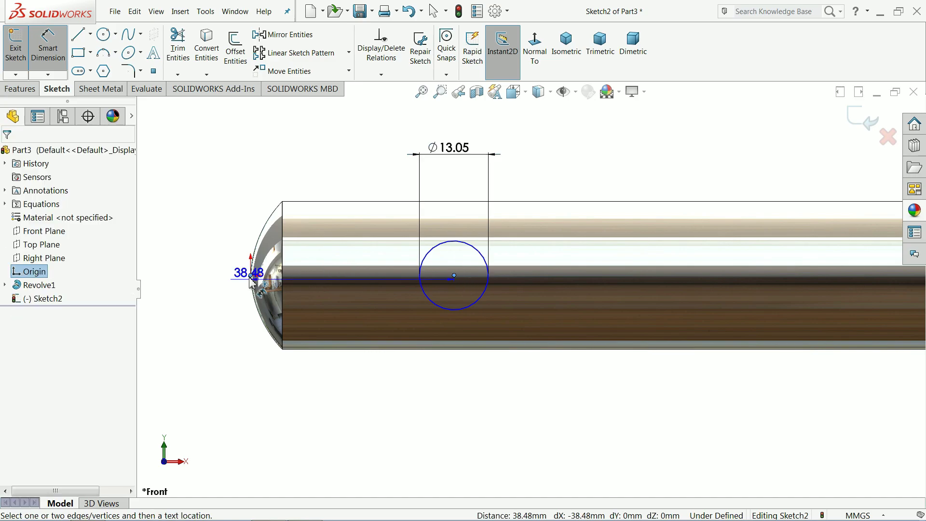
click(332, 413)
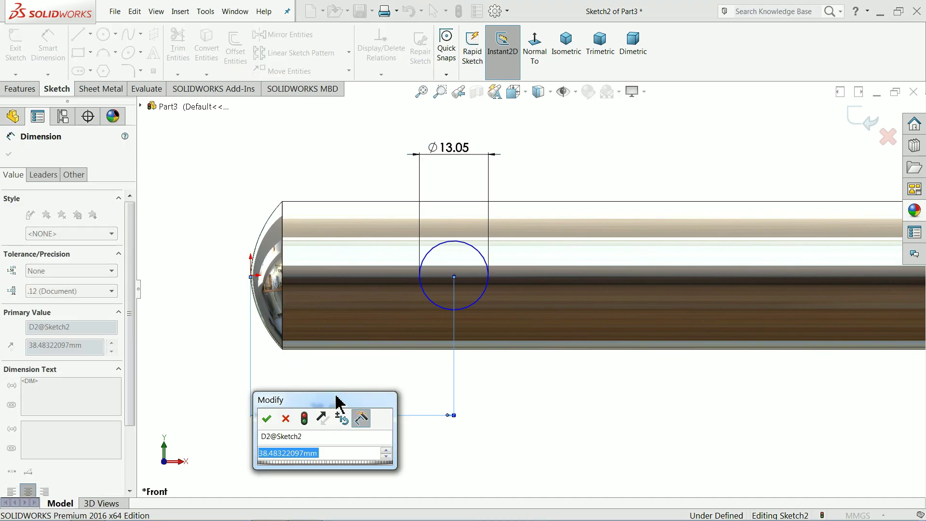
text(22)
click(266, 419)
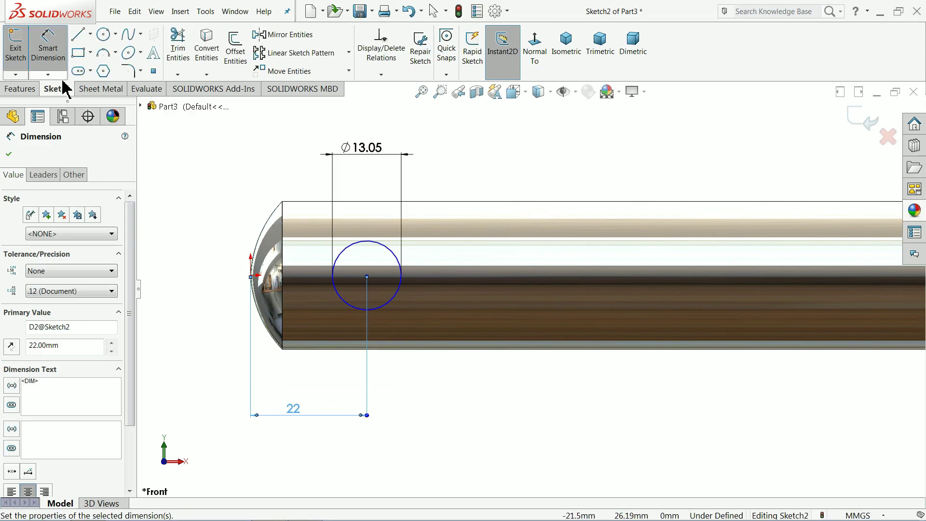
Add a horizontal relation between the origin and the circle's centre.
click(57, 62)
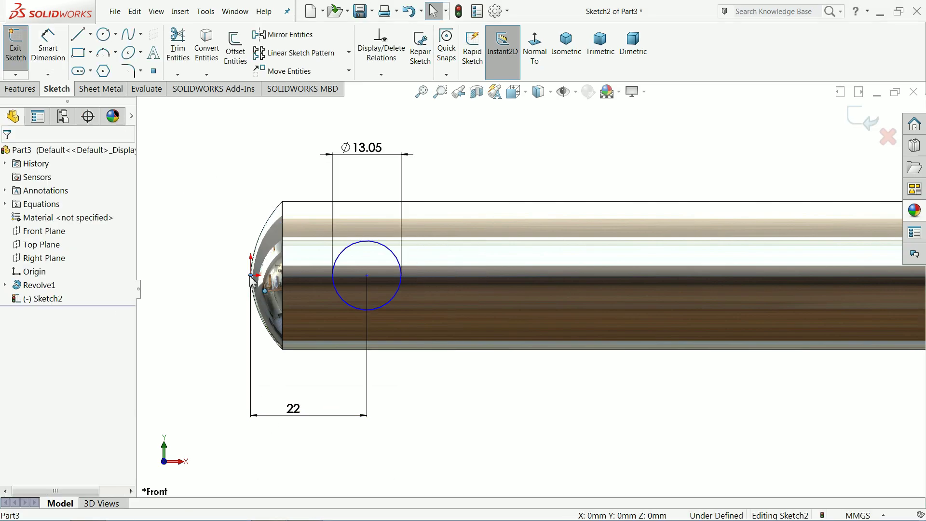
ctrl+click(367, 275)
click(391, 244)
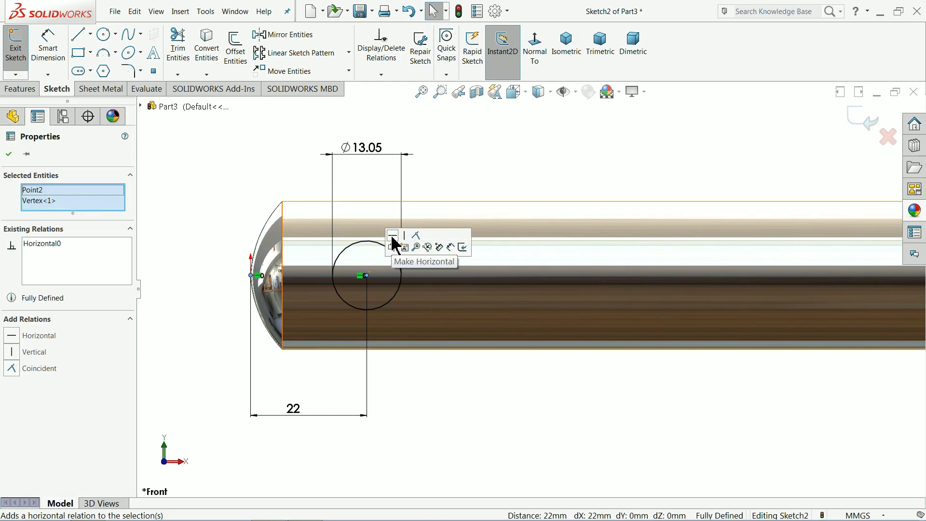
click(247, 157)
Cut-extrude the circle through the shaft with a Mid Plane end condition and a 50 mm depth.
click(21, 89)
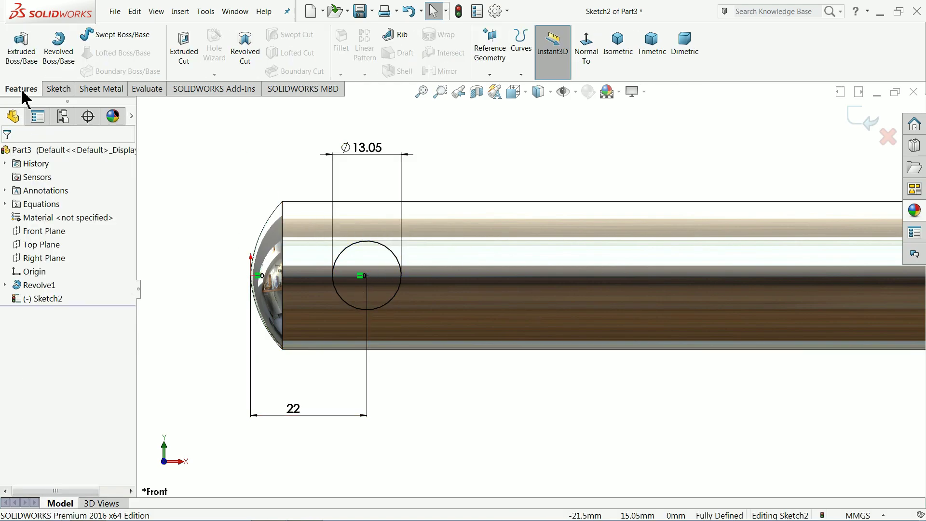
click(188, 62)
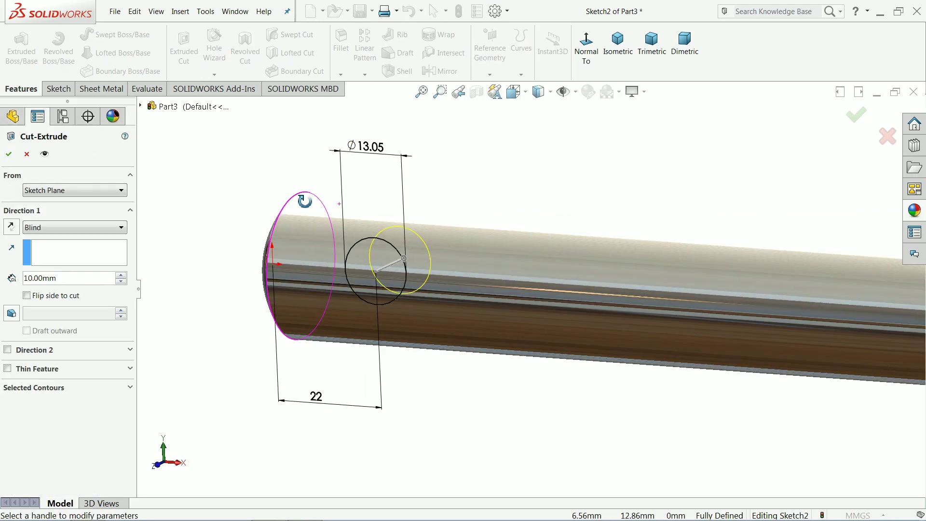
click(75, 227)
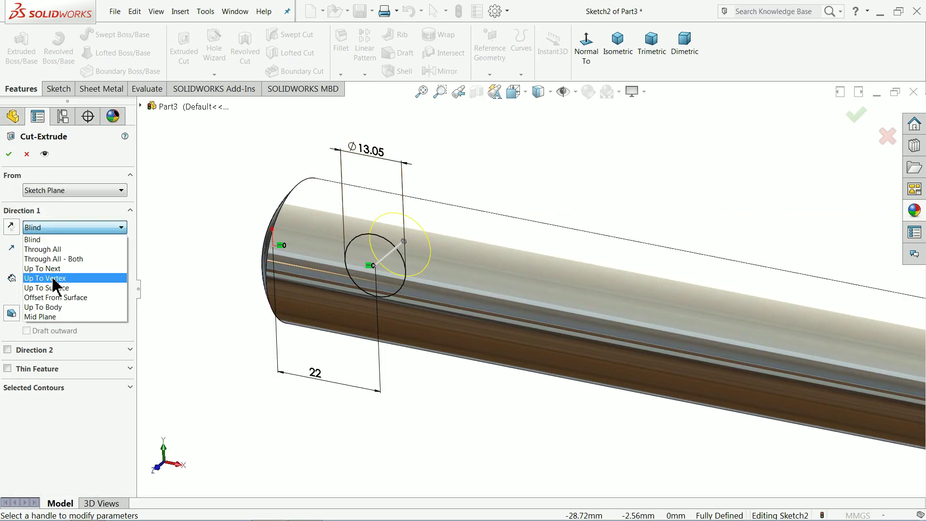
click(52, 317)
click(122, 271)
click(121, 272)
click(121, 272)
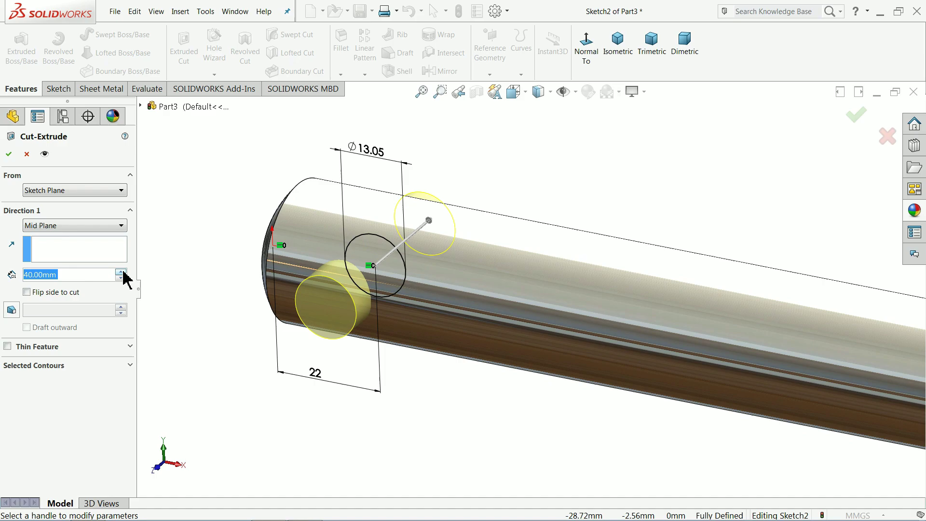
click(121, 272)
middle_drag(289, 231, 262, 262)
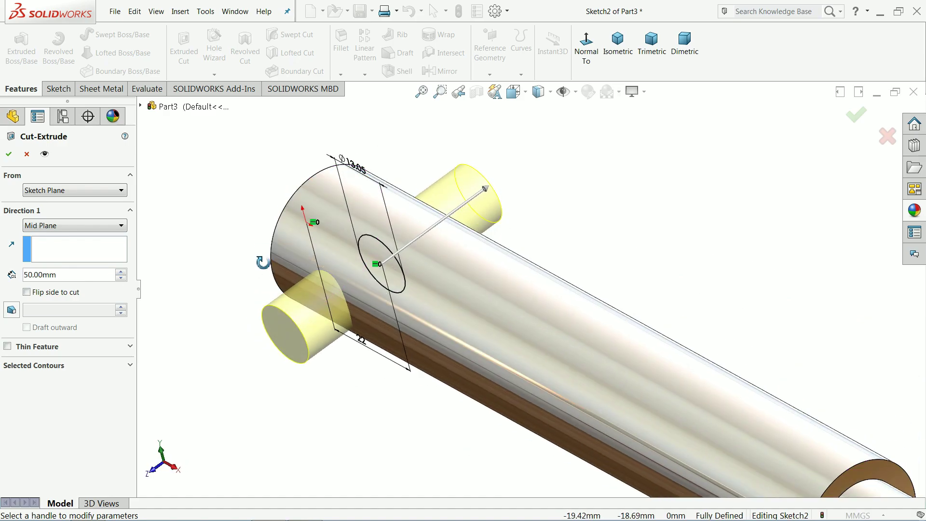
click(9, 156)
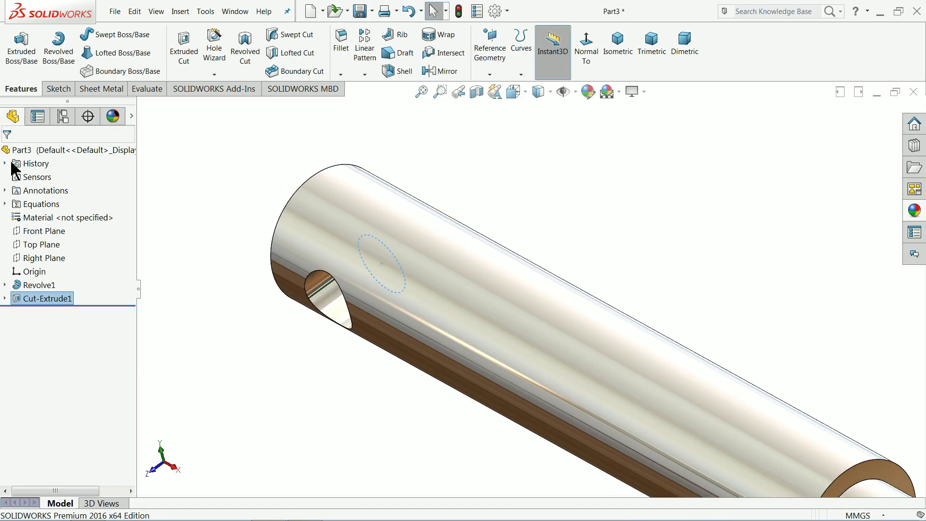
Examine the cross hole near the domed end and the overall shaft from several angles.
click(210, 193)
middle_drag(232, 279, 323, 260)
scroll(475, 269, down, 3)
middle_drag(475, 268, 458, 283)
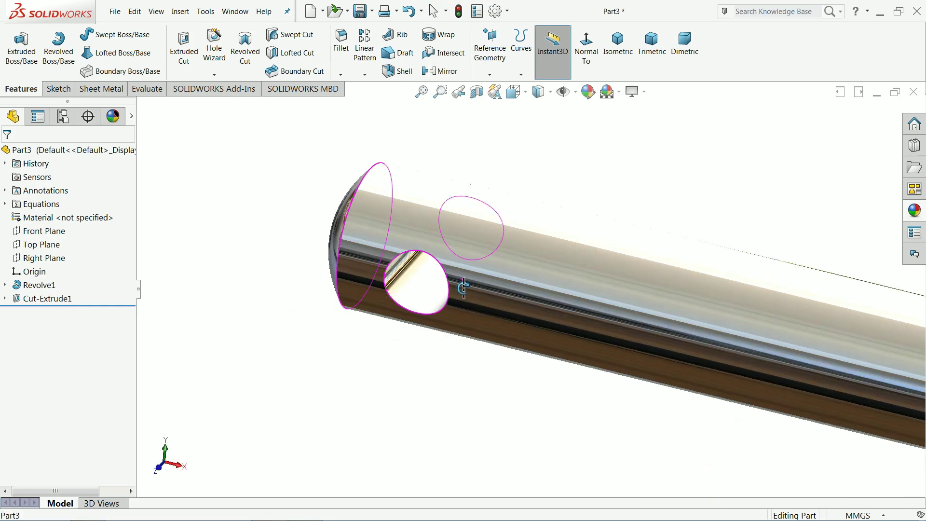
scroll(434, 299, up, 5)
scroll(704, 312, down, 2)
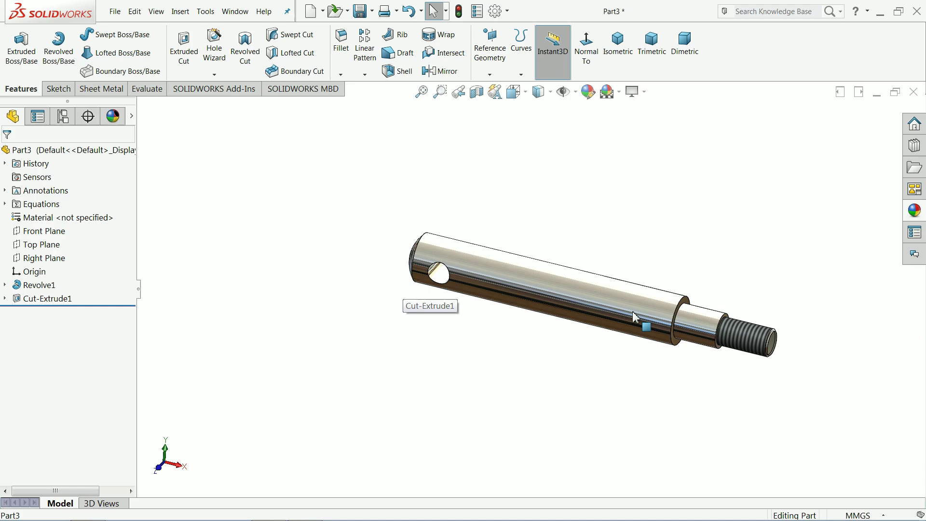
scroll(704, 313, down, 1)
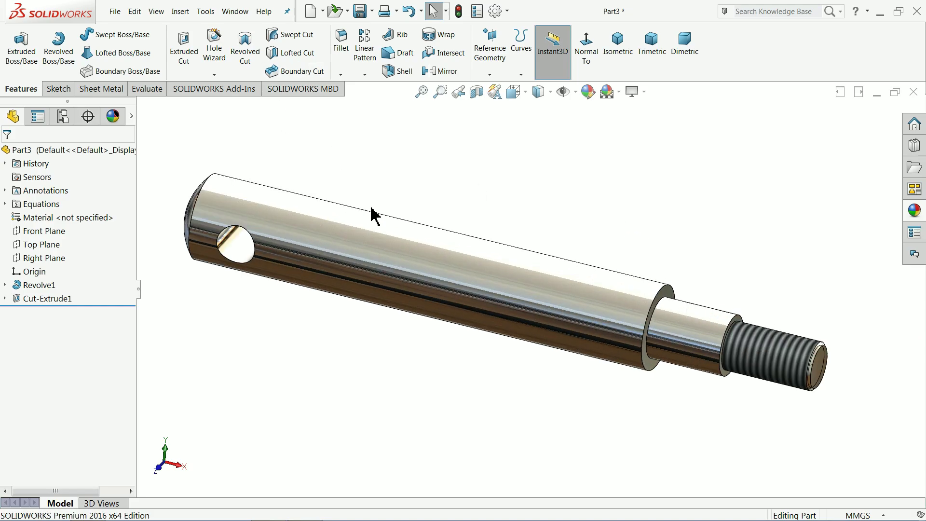
middle_drag(374, 215, 368, 192)
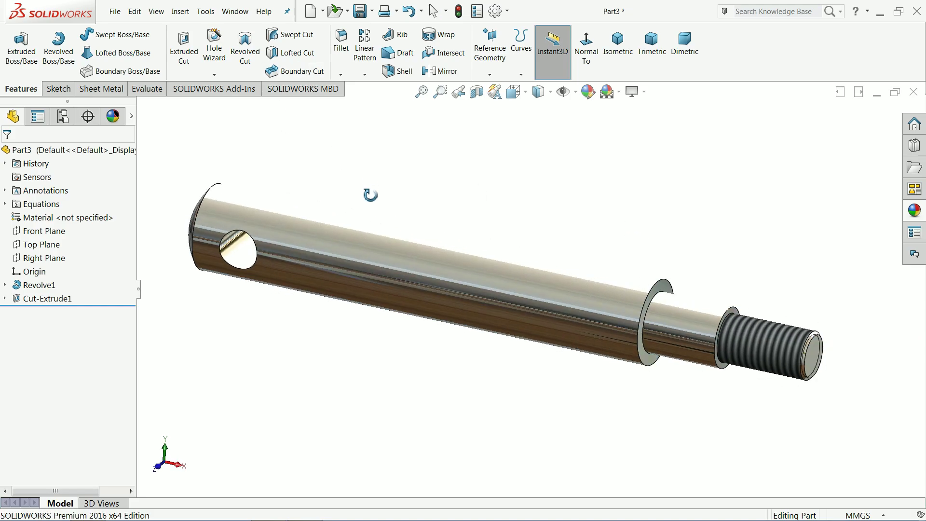
Save the part as "3.Mounting Shaft" in the Pipe Vice folder.
click(360, 10)
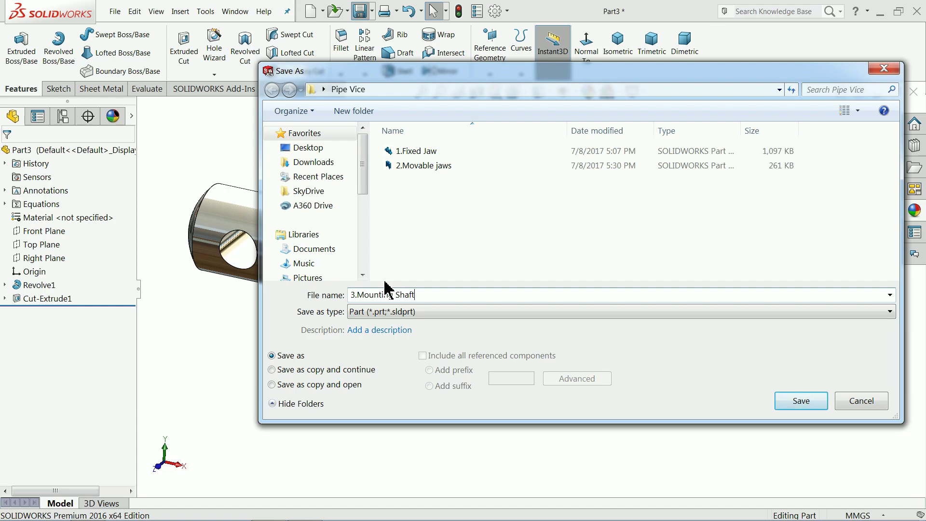
click(797, 408)
scroll(420, 314, up, 4)
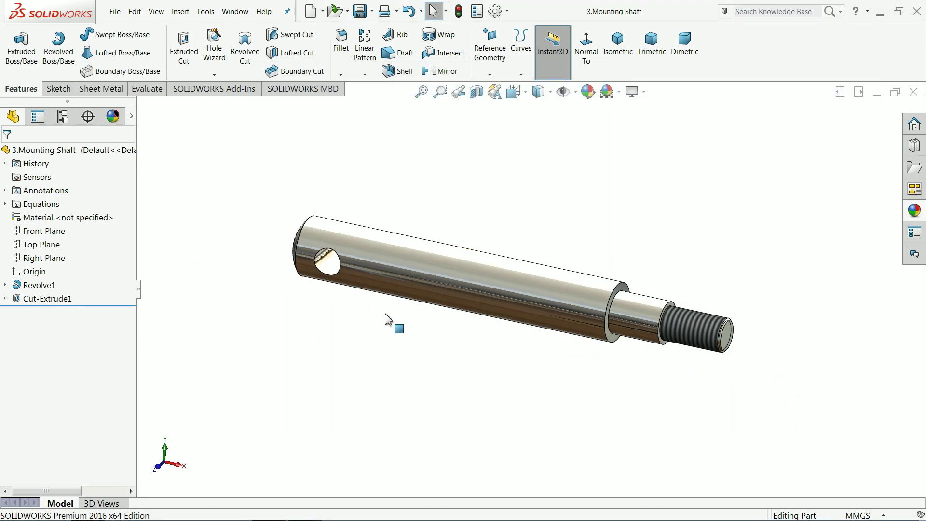
scroll(440, 285, down, 5)
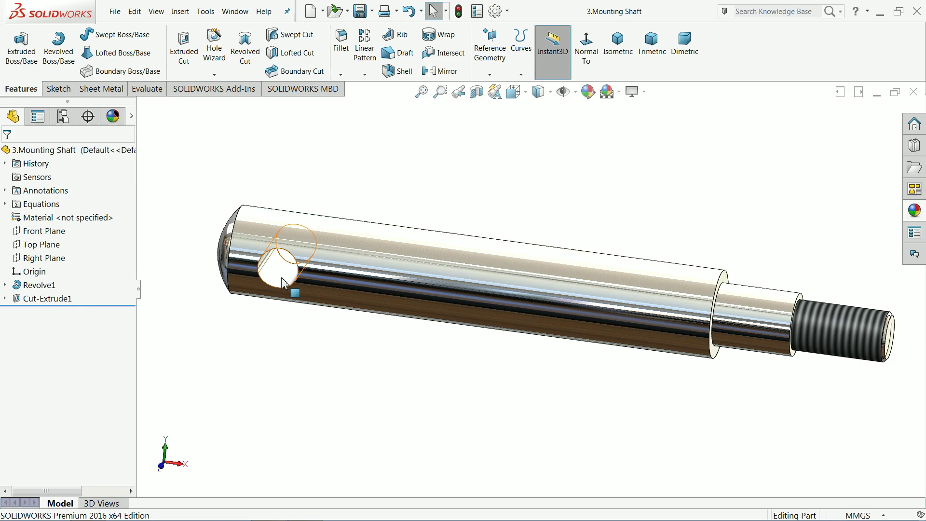
click(284, 282)
middle_drag(408, 355, 494, 215)
click(495, 215)
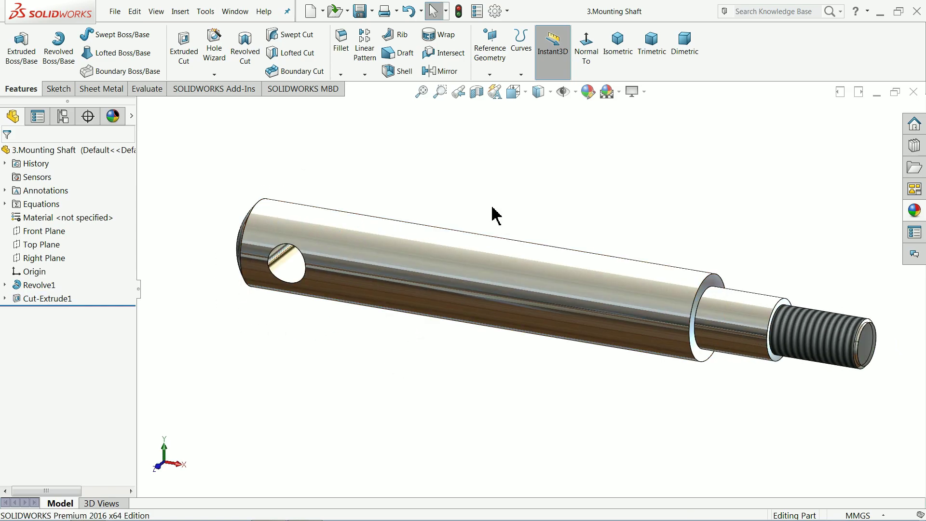
middle_drag(403, 371, 413, 368)
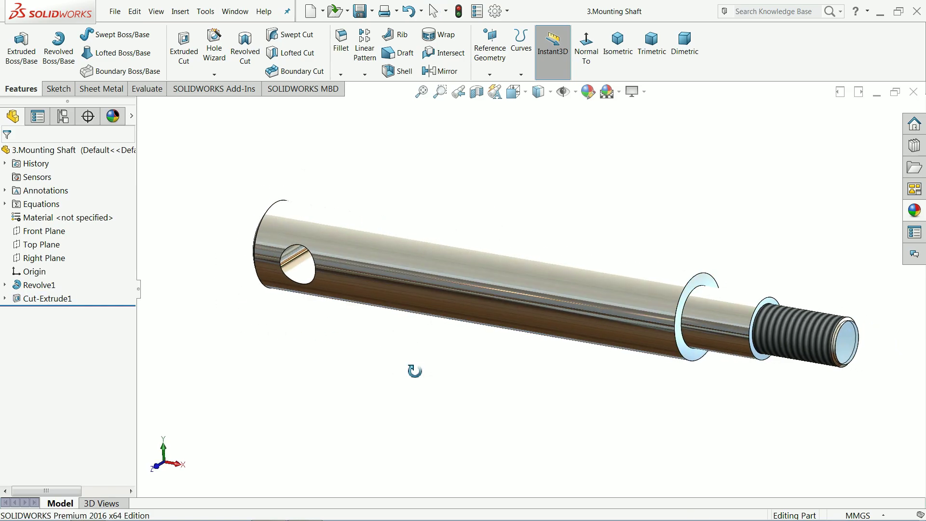